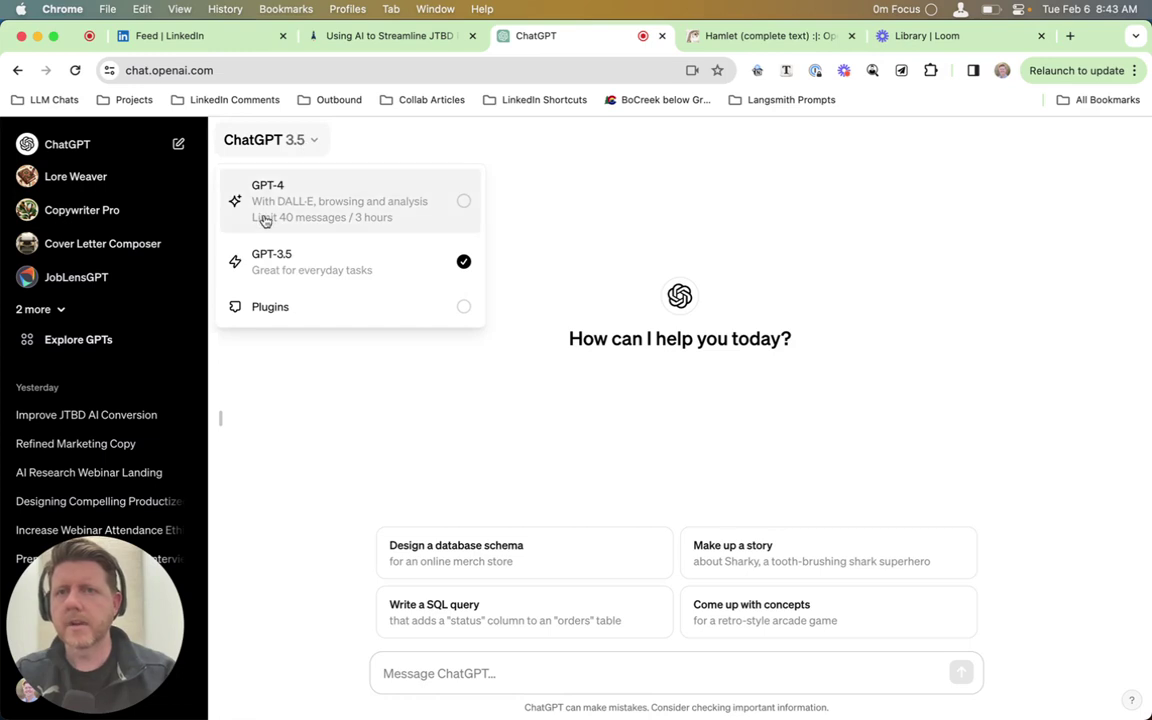
Step: Switch the chat model to GPT-4 and return it to GPT-3.5
left_click(265, 215)
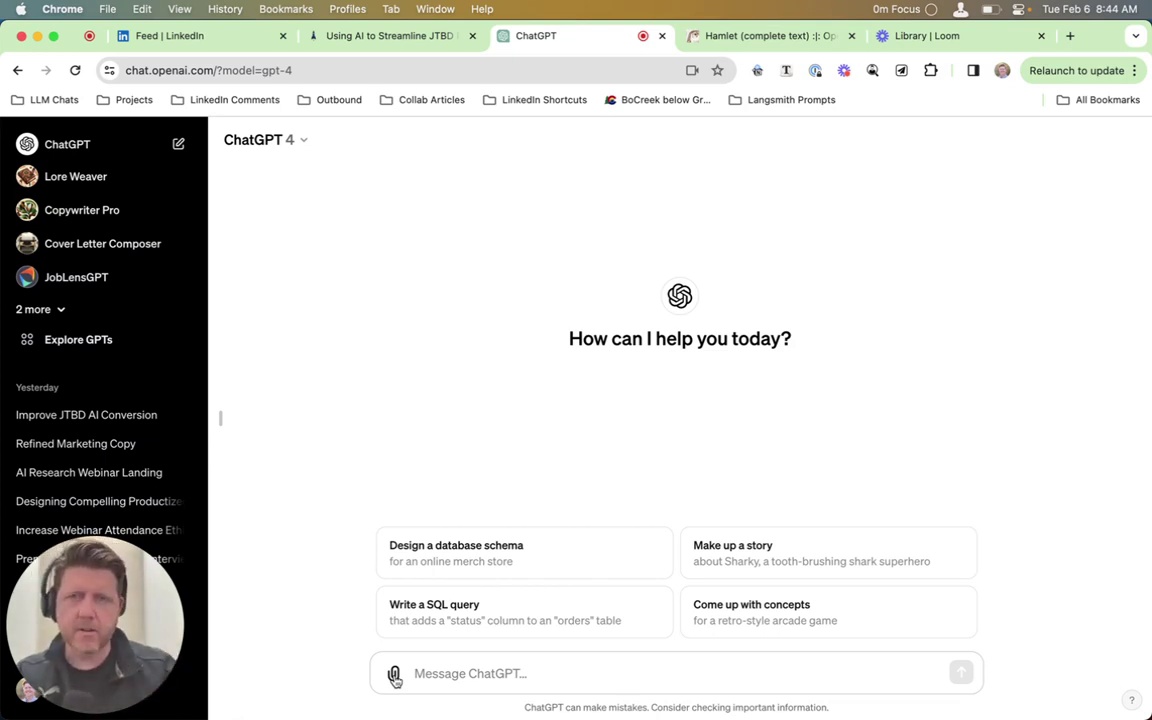
left_click(296, 145)
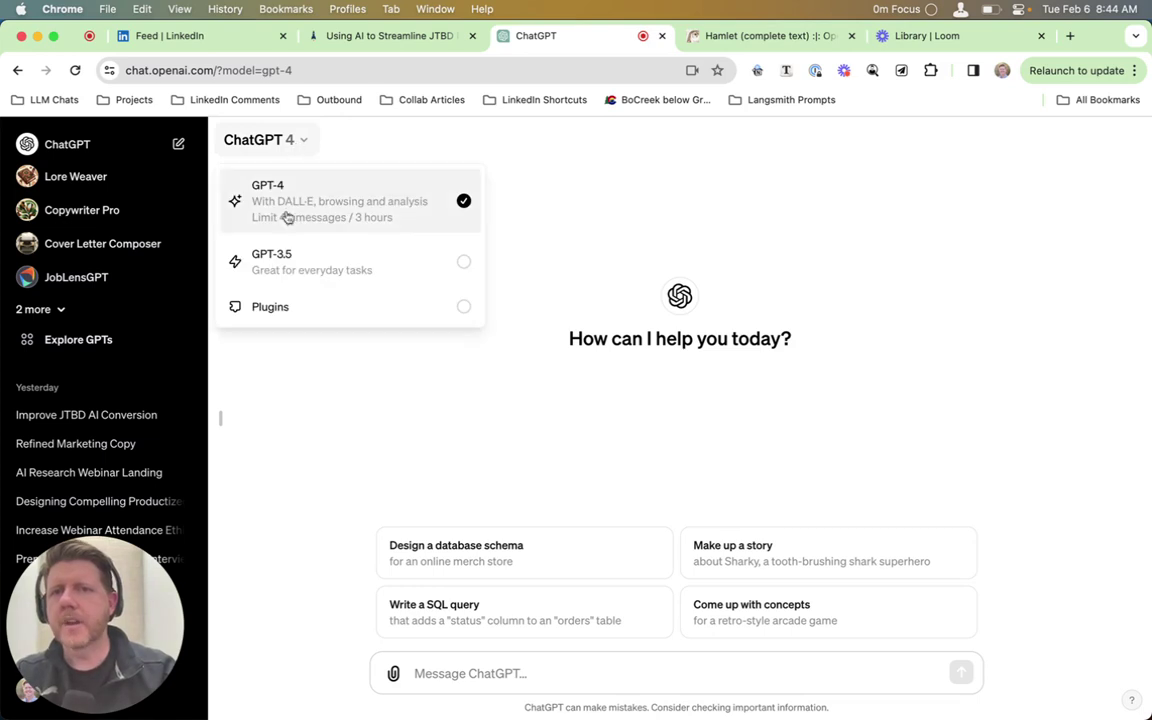
left_click(285, 262)
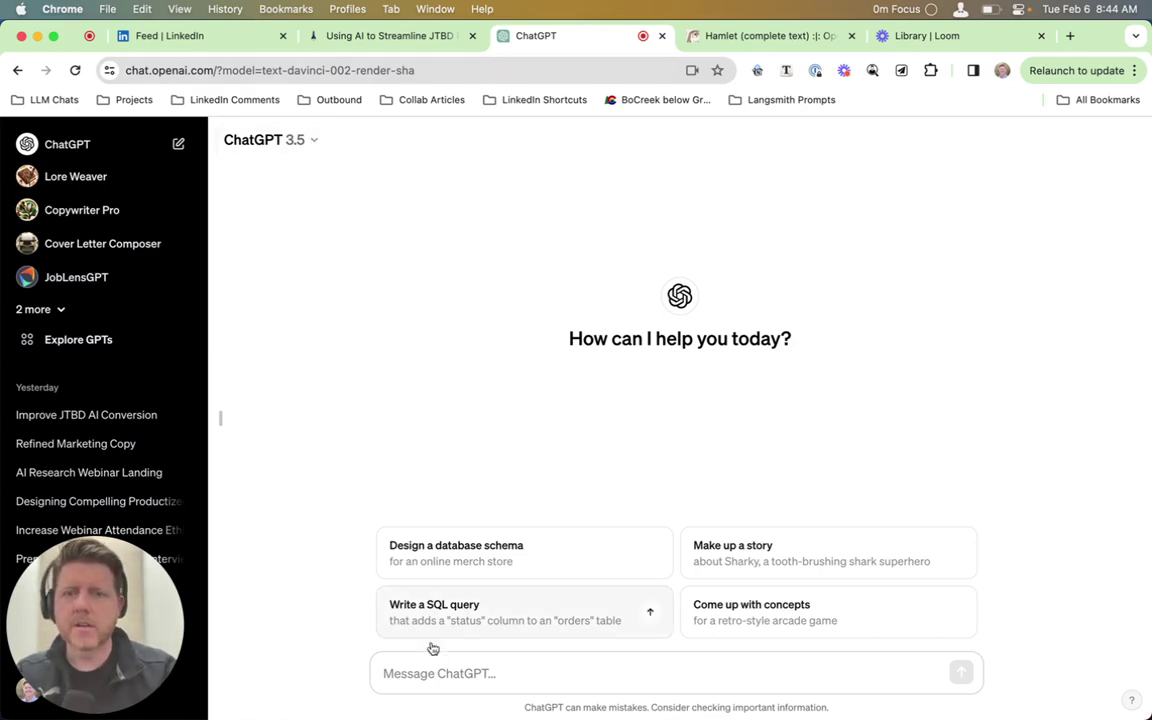
Step: Insert the clipboard-history entry "Don't reply yet. I will provide you with information. Just respond with OK to acknowledge." into the message
left_click(446, 677)
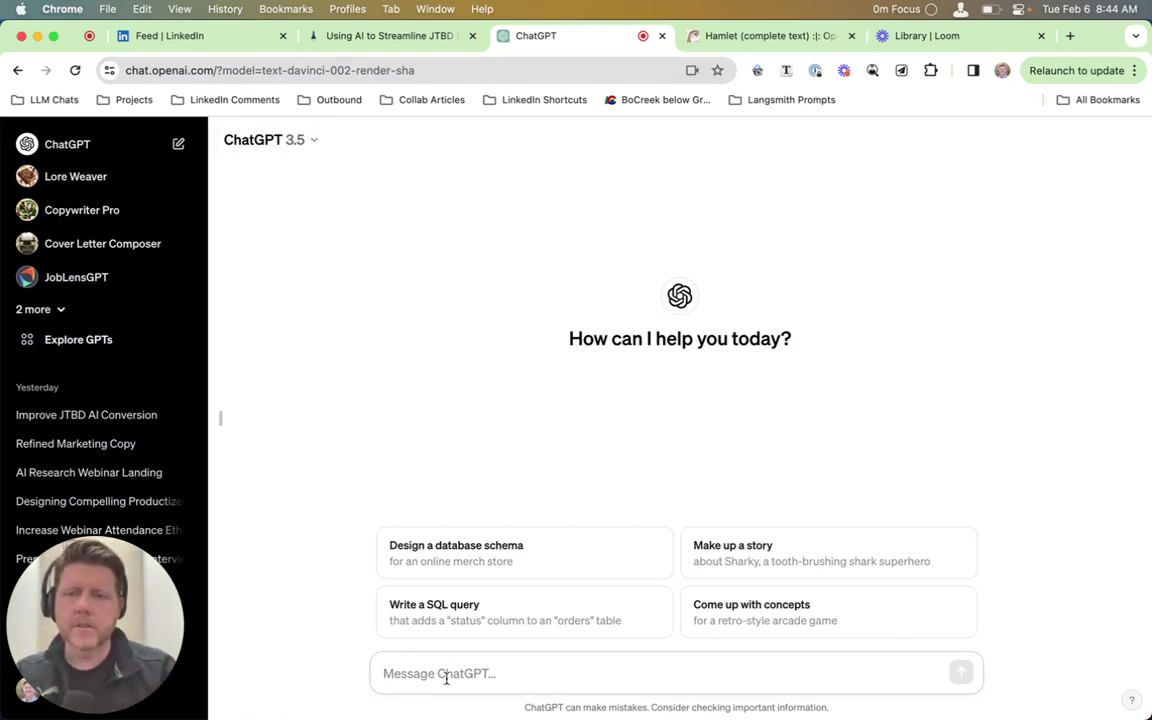
key("alt+space")
type("clip")
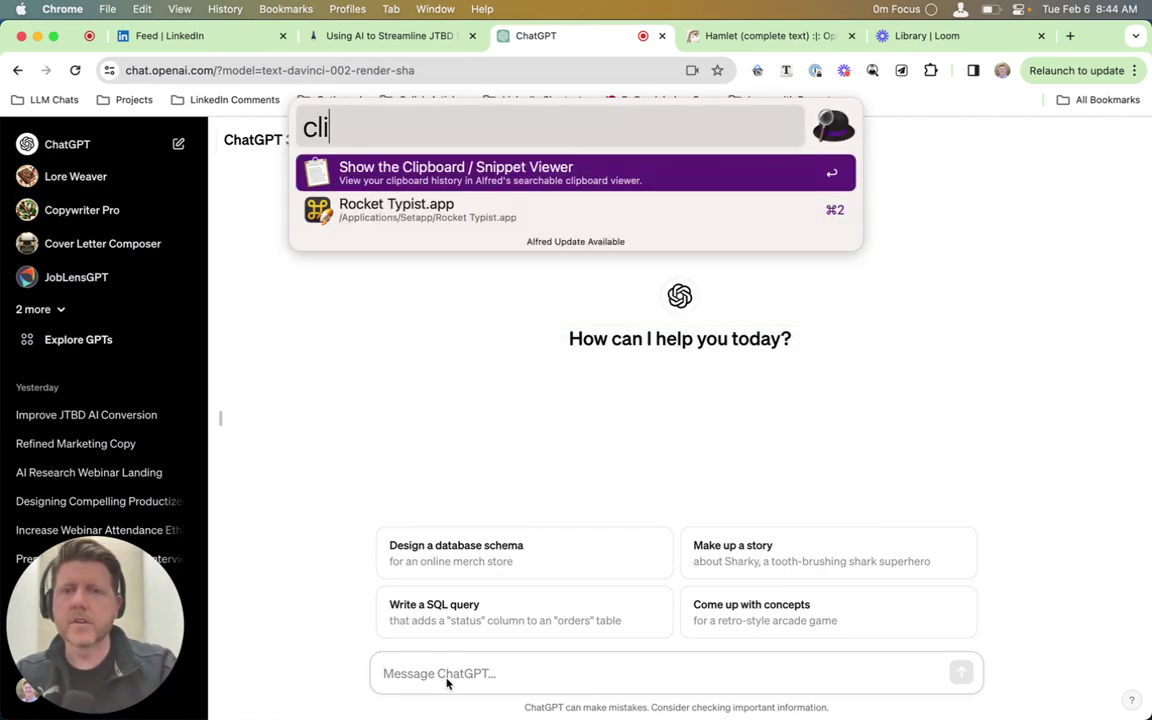
key("Return")
key("Down")
key("Down")
key("Down")
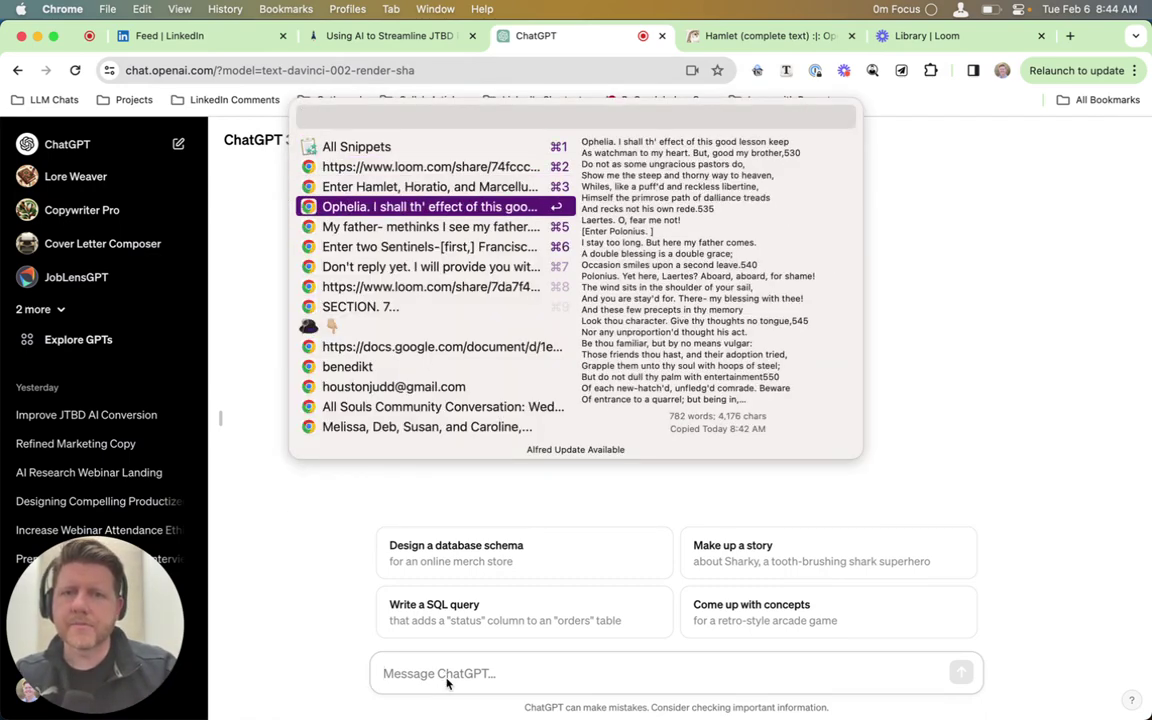
key("Down")
key("Down")
key("Down")
key("Return")
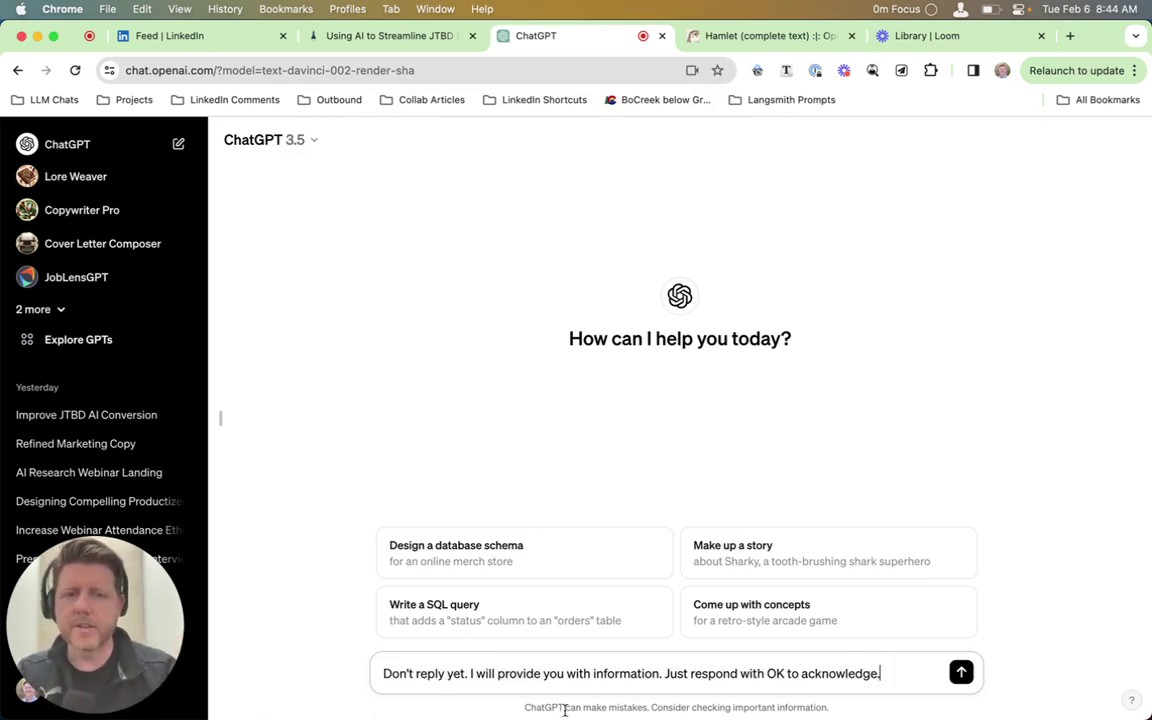
Step: Add the word "more" before "information" in the prompt and copy the whole message
left_click(592, 676)
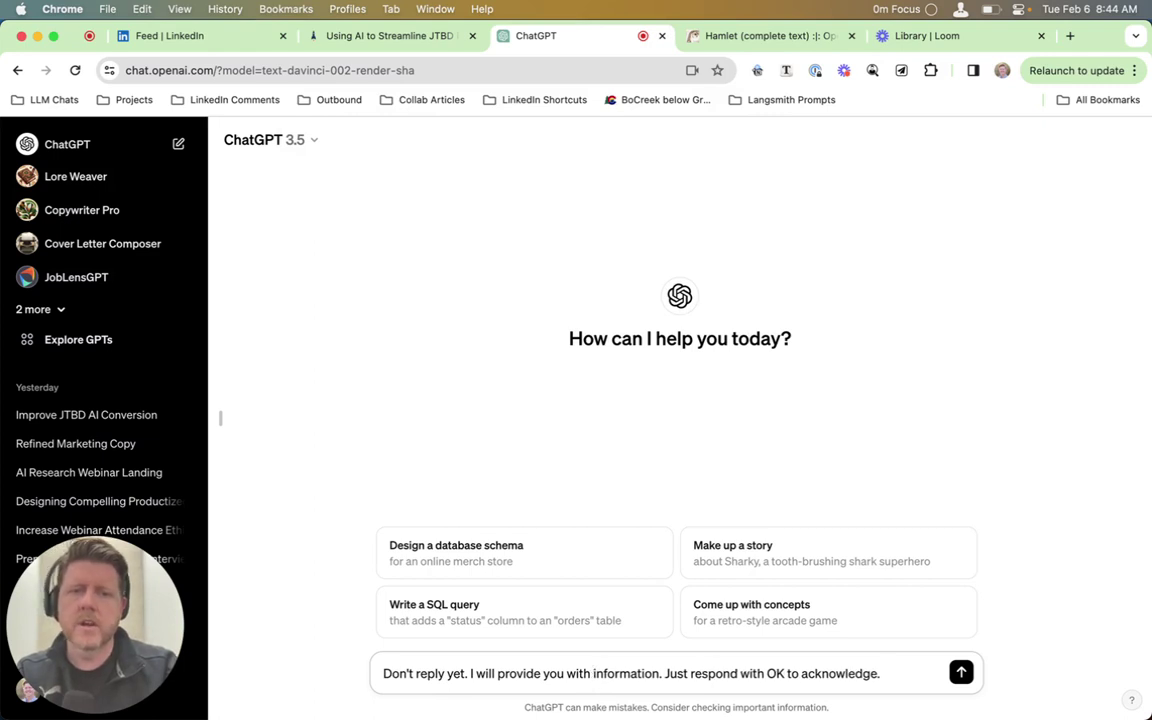
type("moe")
key("Left")
key("Left")
type("r")
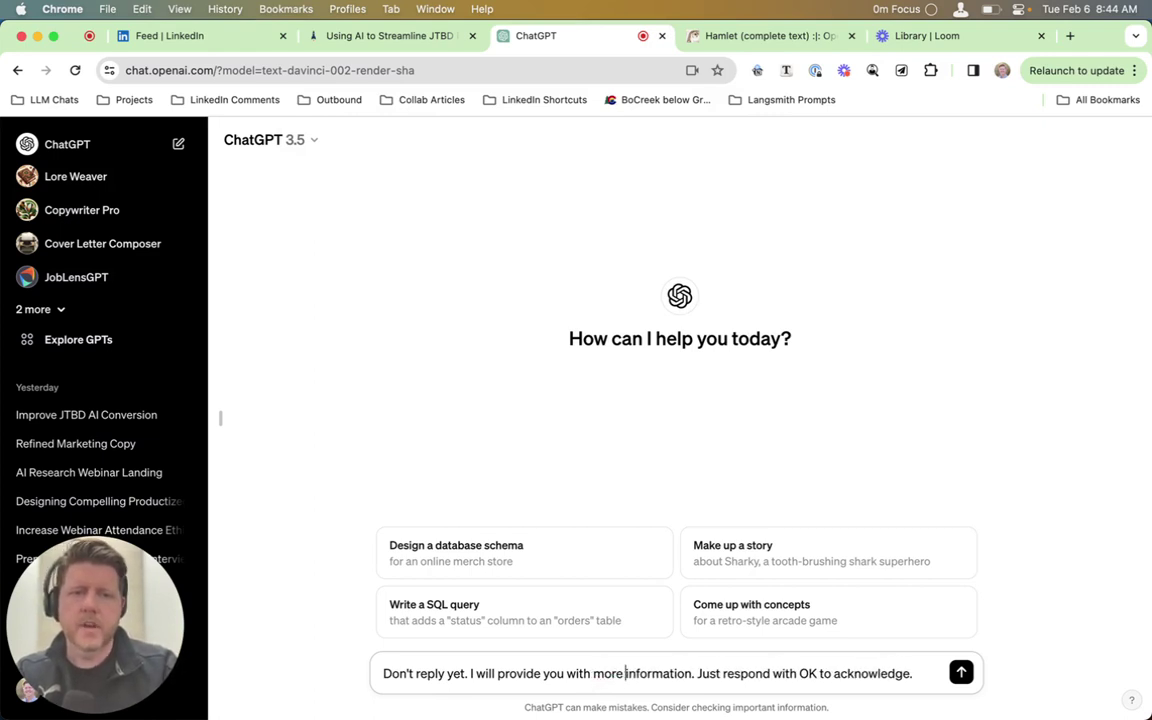
key("super+a")
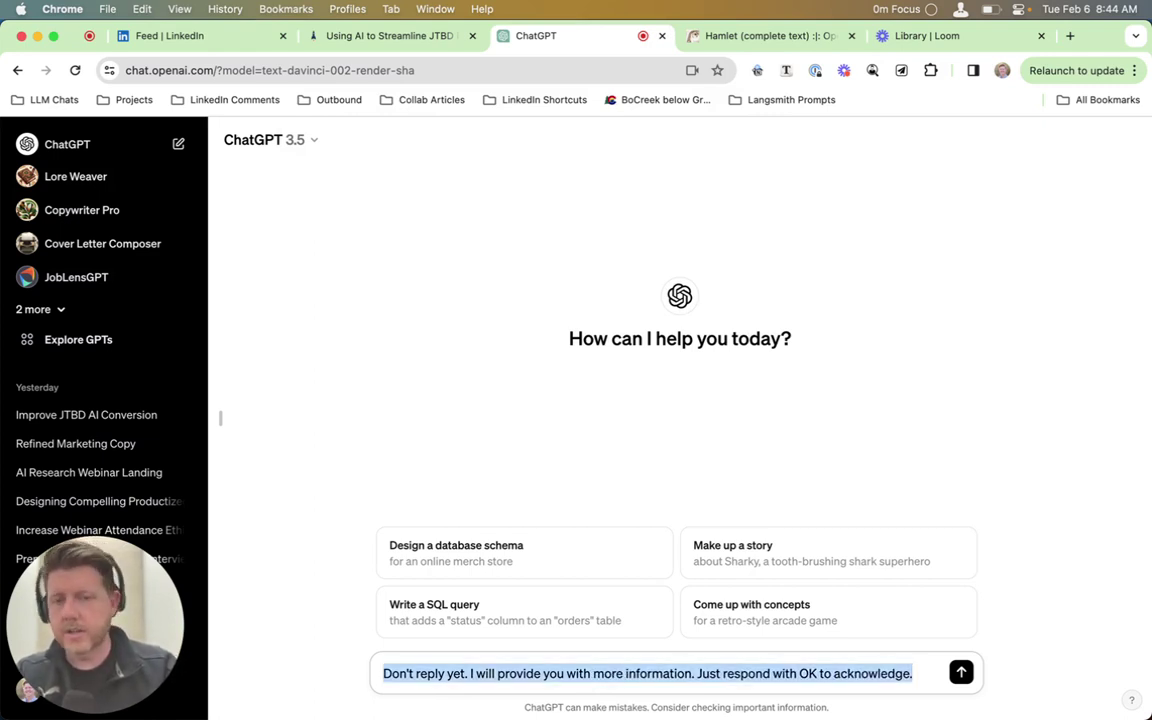
Step: Add opening and closing triple-backtick lines beneath the prompt sentence, with an empty line between them
key("Right")
key("shift+Return")
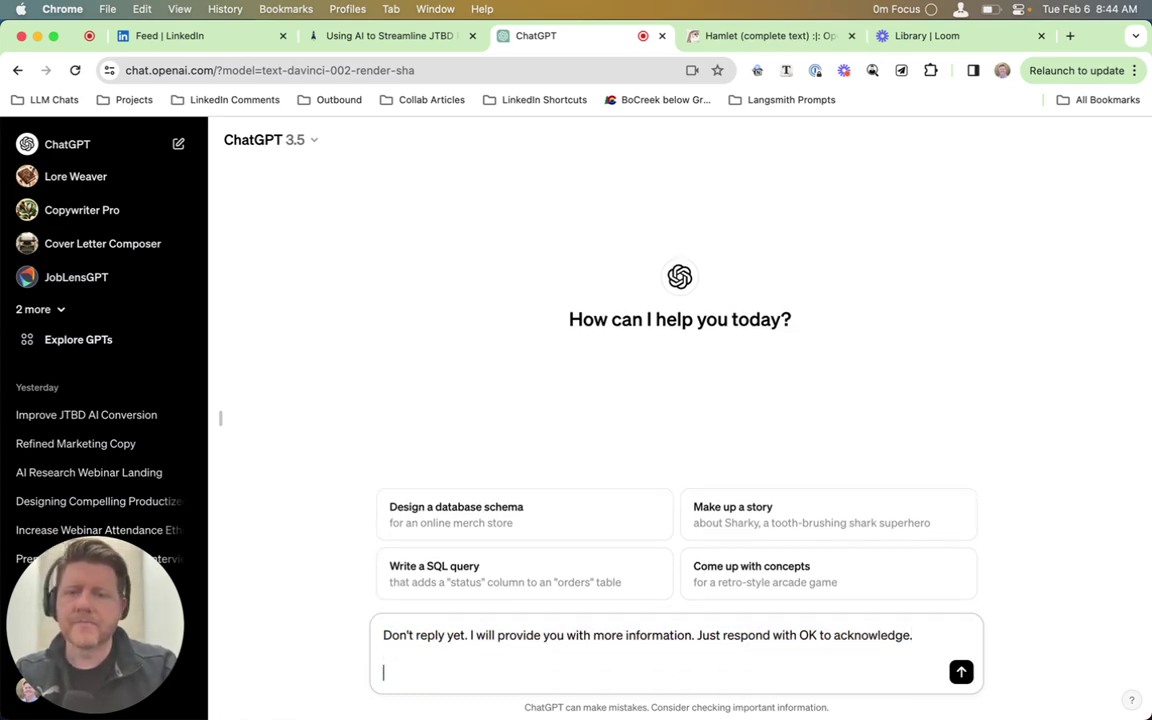
type("...")
key("shift+Return")
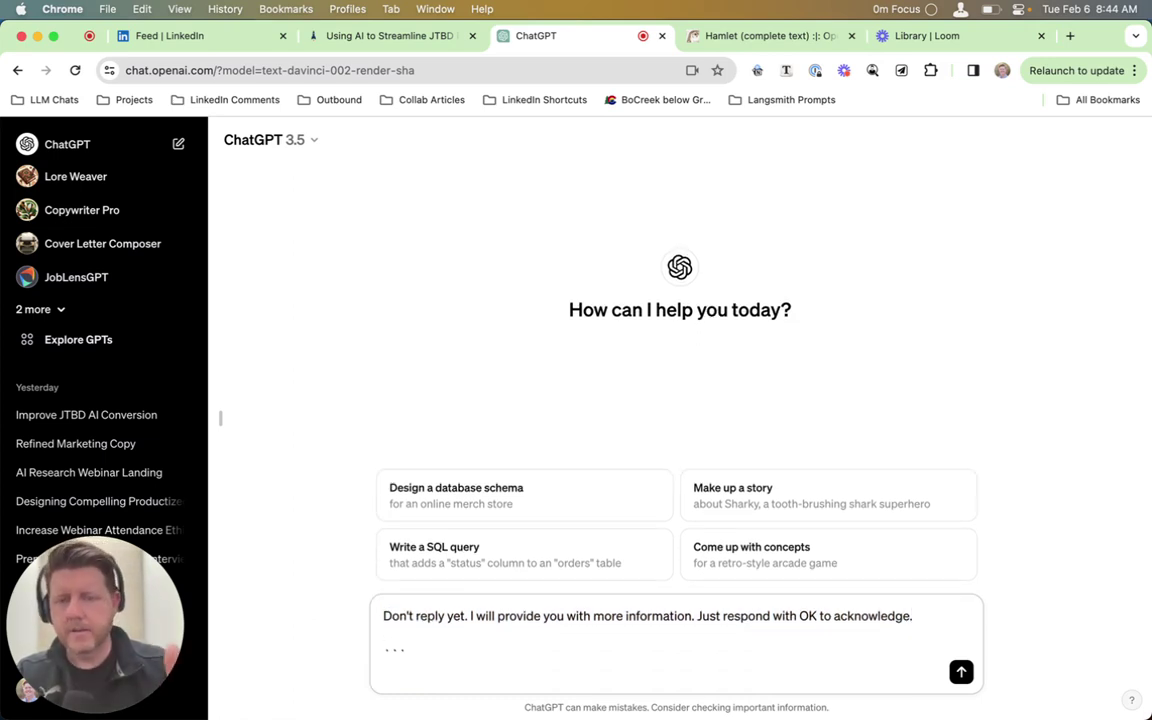
type("...")
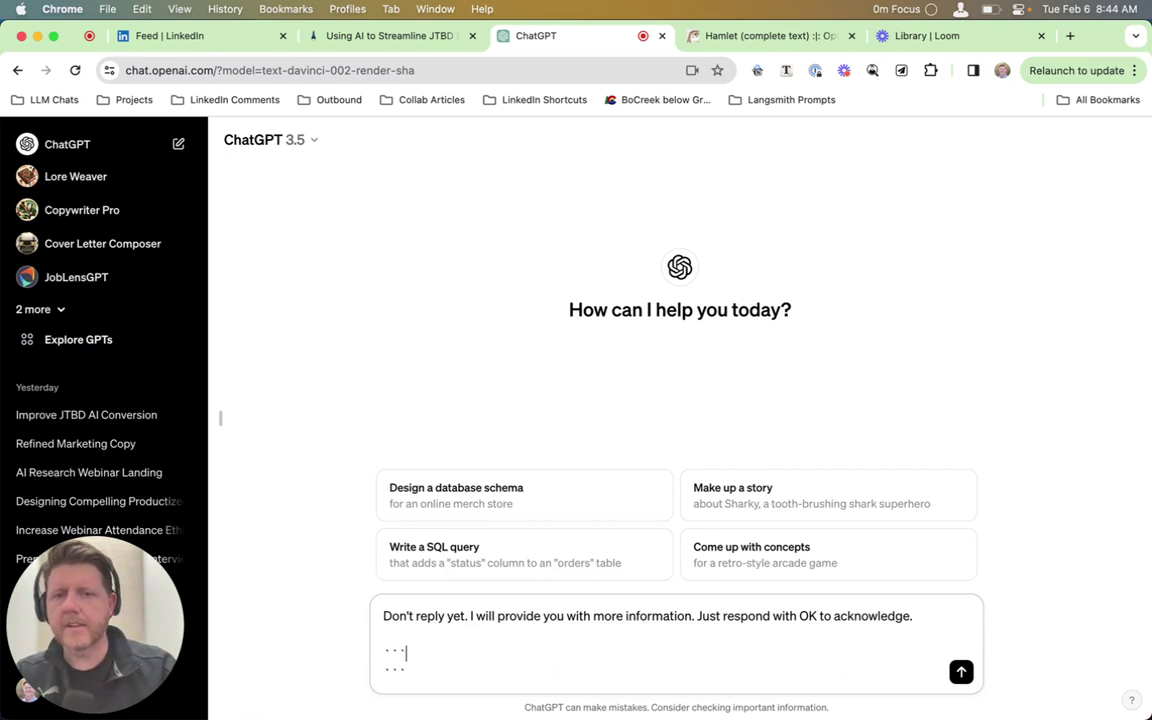
key("shift+Return")
Step: Replace the two triple-backtick lines with the tags [CONTENT] and [/CONTENT]
key("Up")
key("shift+super+Right")
type("[]")
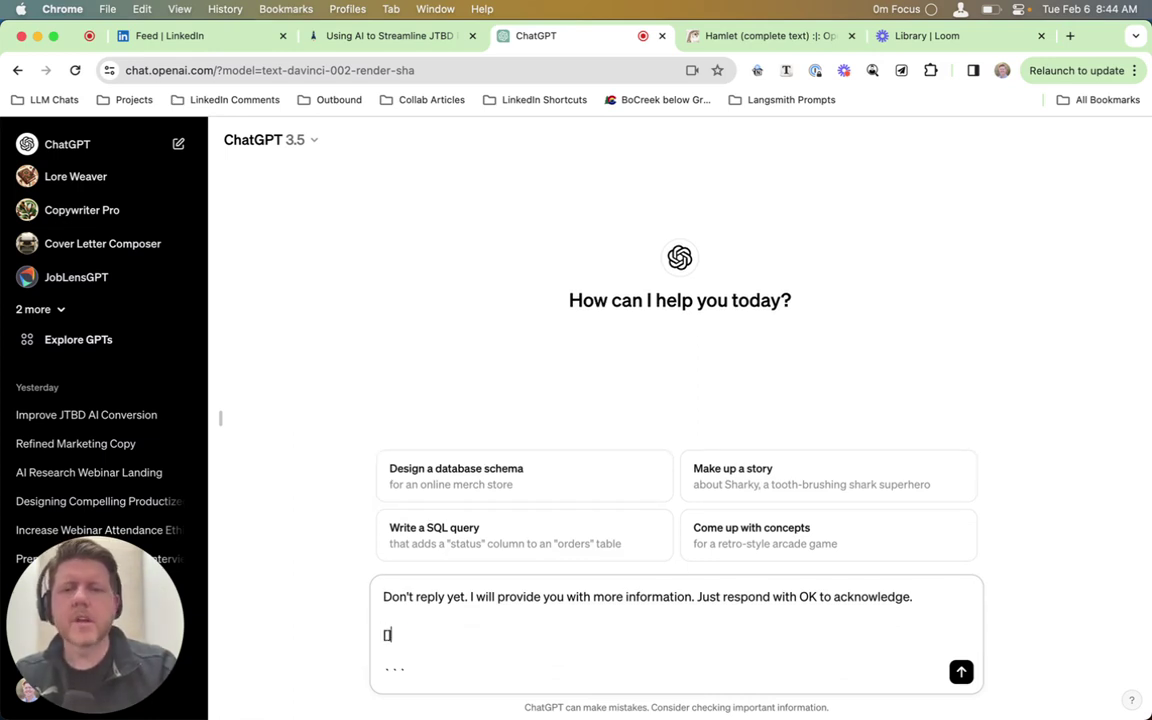
key("Left")
type("CONTENT")
key("Down")
key("Down")
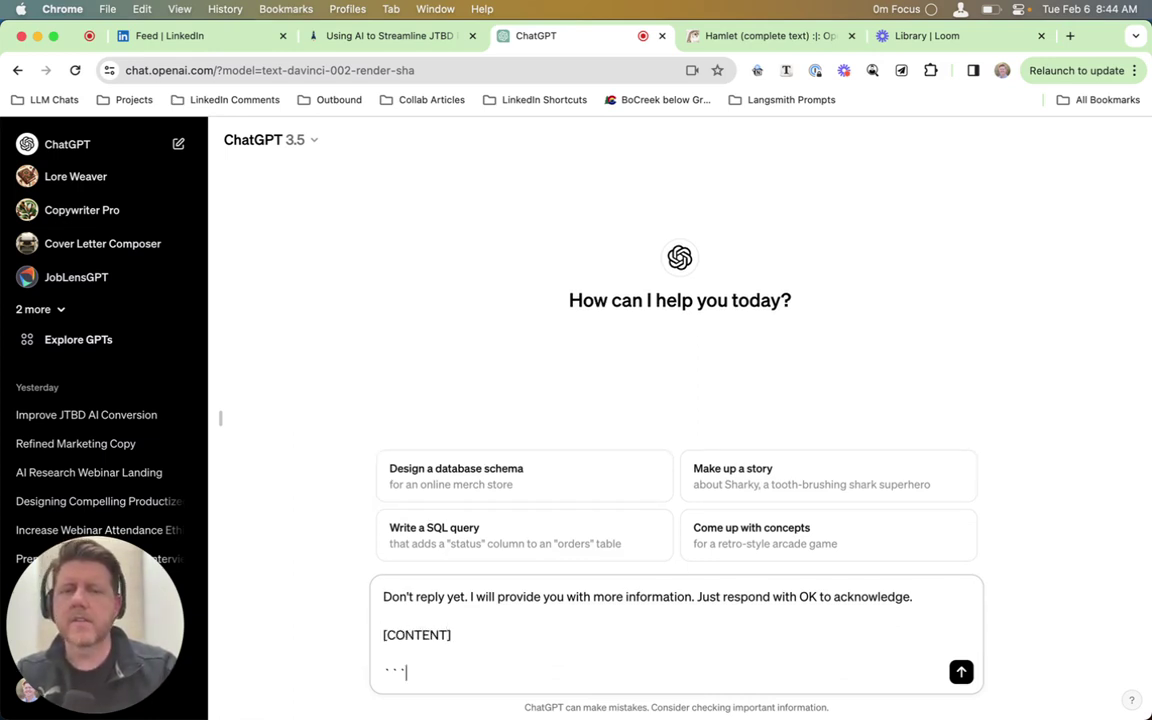
key("shift+super+Left")
type("[]")
key("Left")
type("/CONTENT")
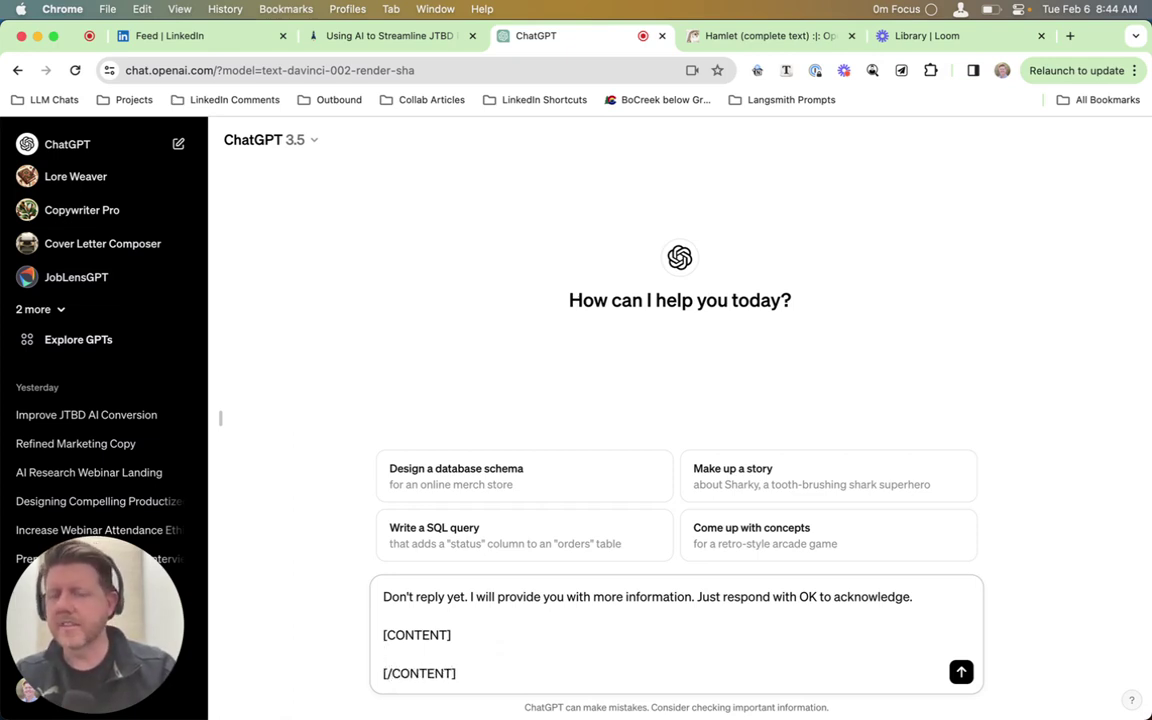
Step: Replace the [CONTENT] and [/CONTENT] tags with triple-backtick delimiters
key("Up")
key("shift+super+Right")
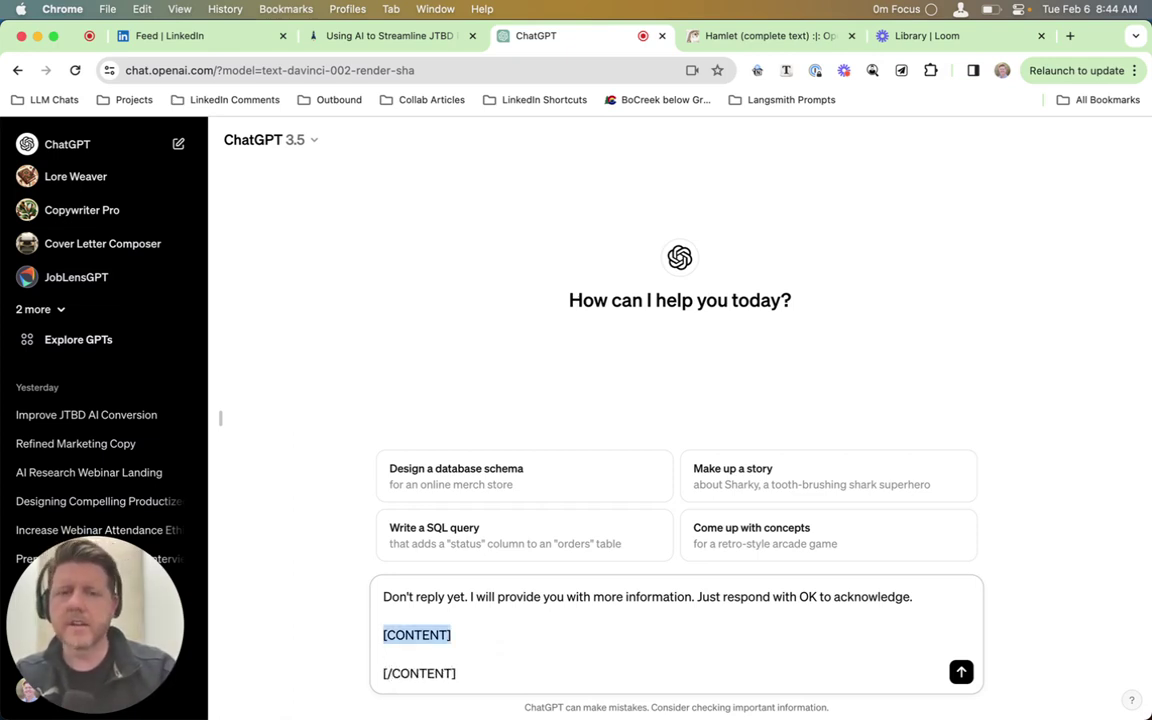
key("BackSpace")
type("111")
key("BackSpace")
key("BackSpace")
key("BackSpace")
type("...")
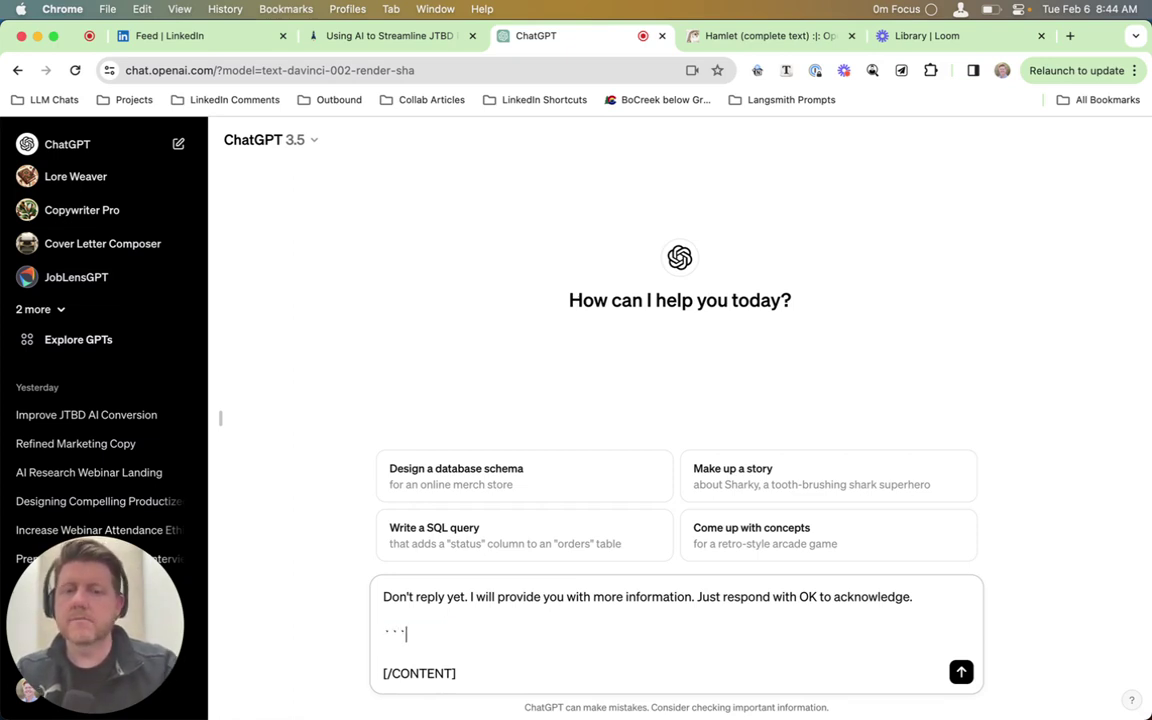
key("Down")
key("Down")
key("shift+super+Right")
type("...")
Step: Paste the Hamlet passage starting "My father- methinks I see my father" from clipboard history between the backticks and send the message
key("Up")
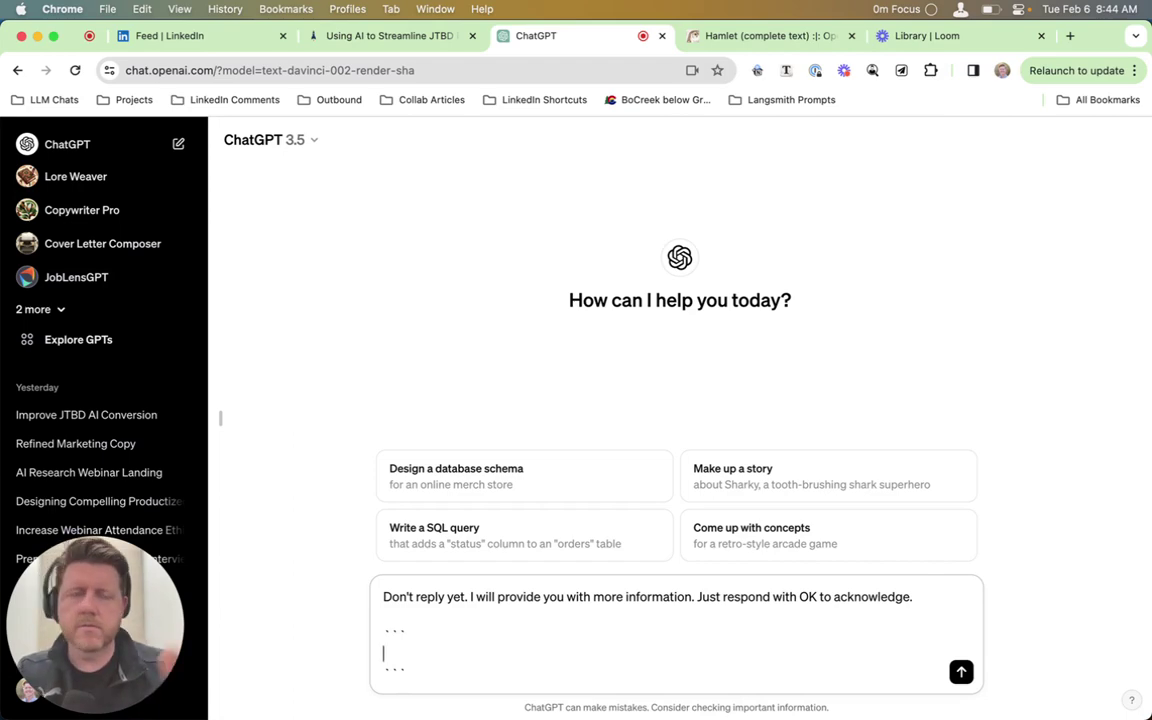
key("alt+space")
type("cli")
key("Return")
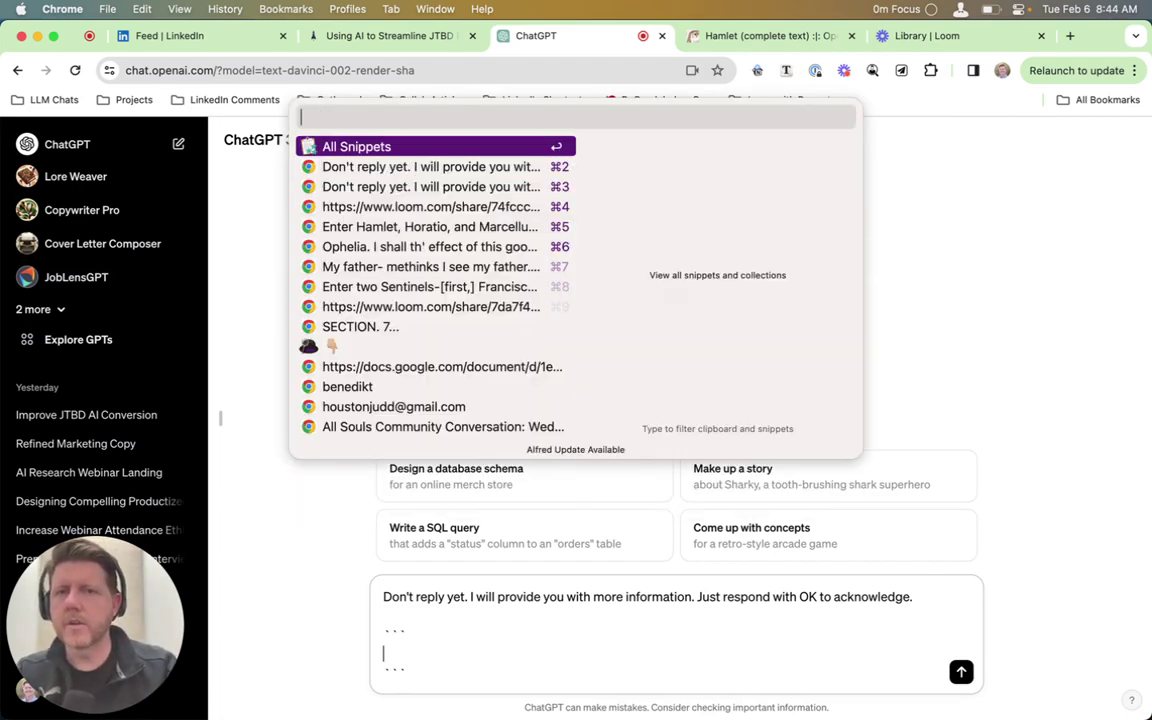
key("Down")
key("Down")
key("Down")
key("Down")
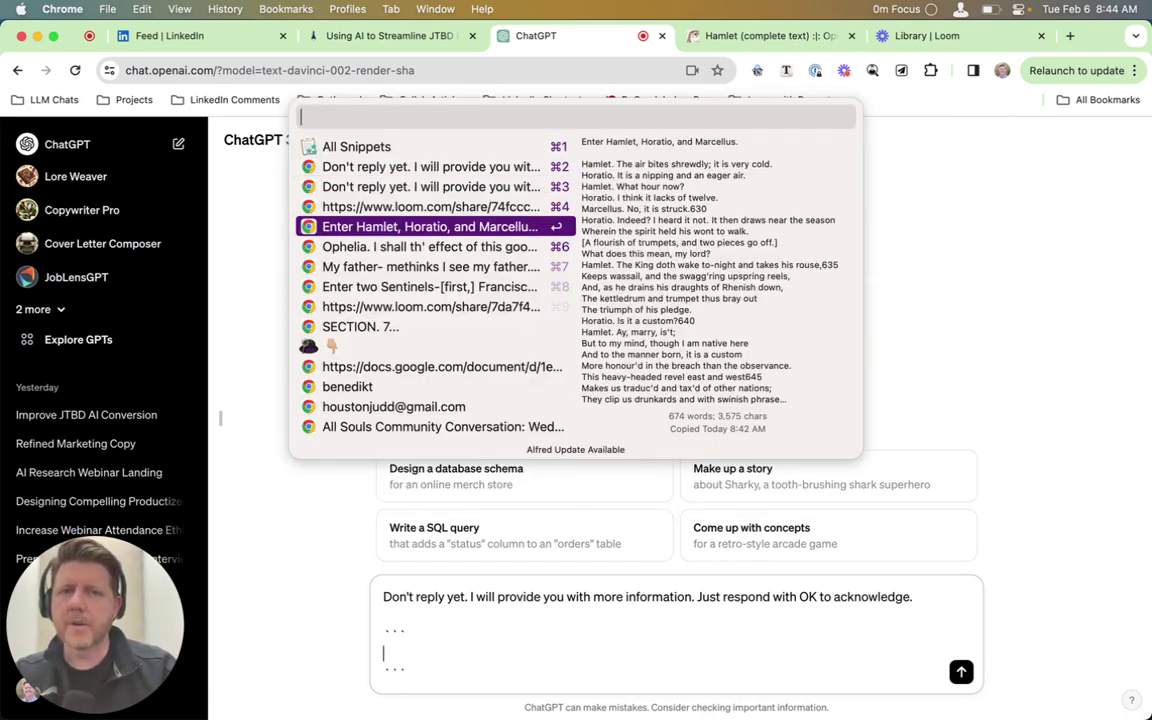
key("Down")
key("Down")
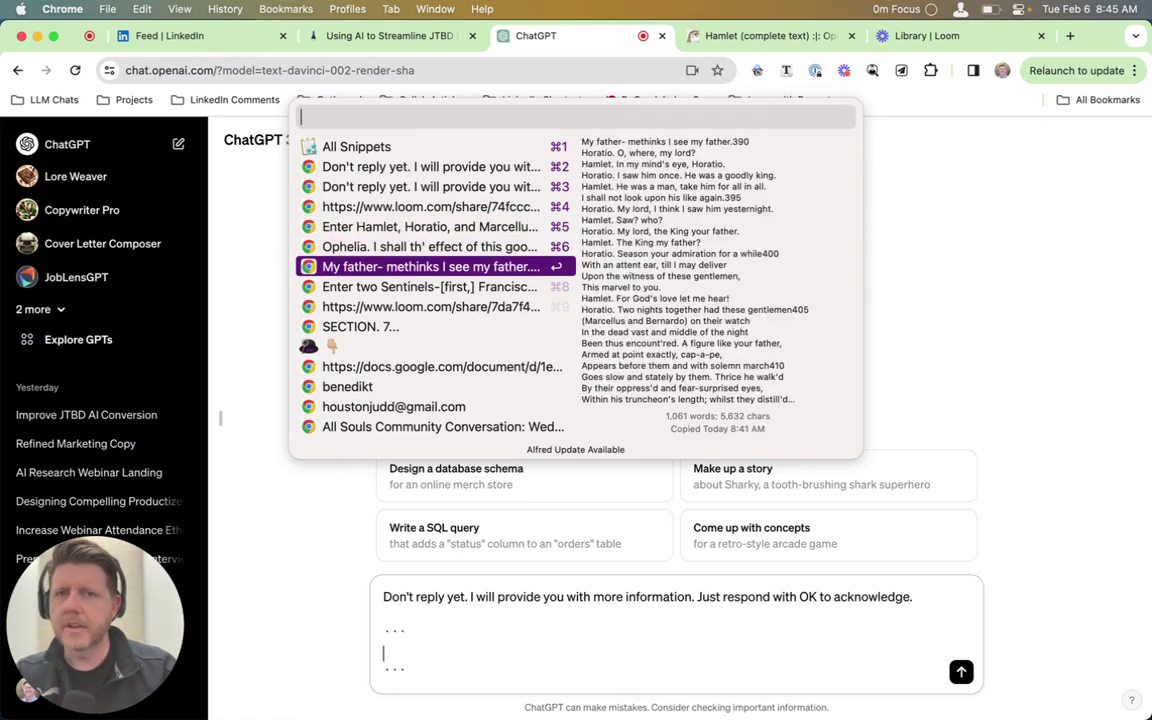
key("Return")
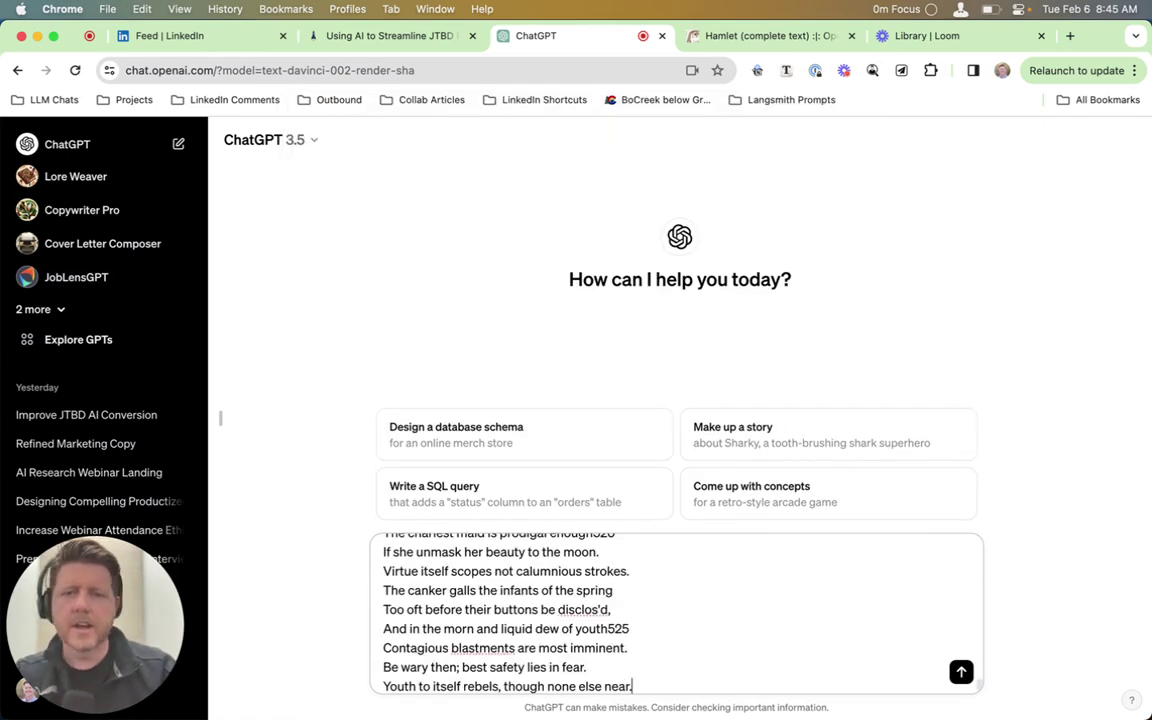
key("Return")
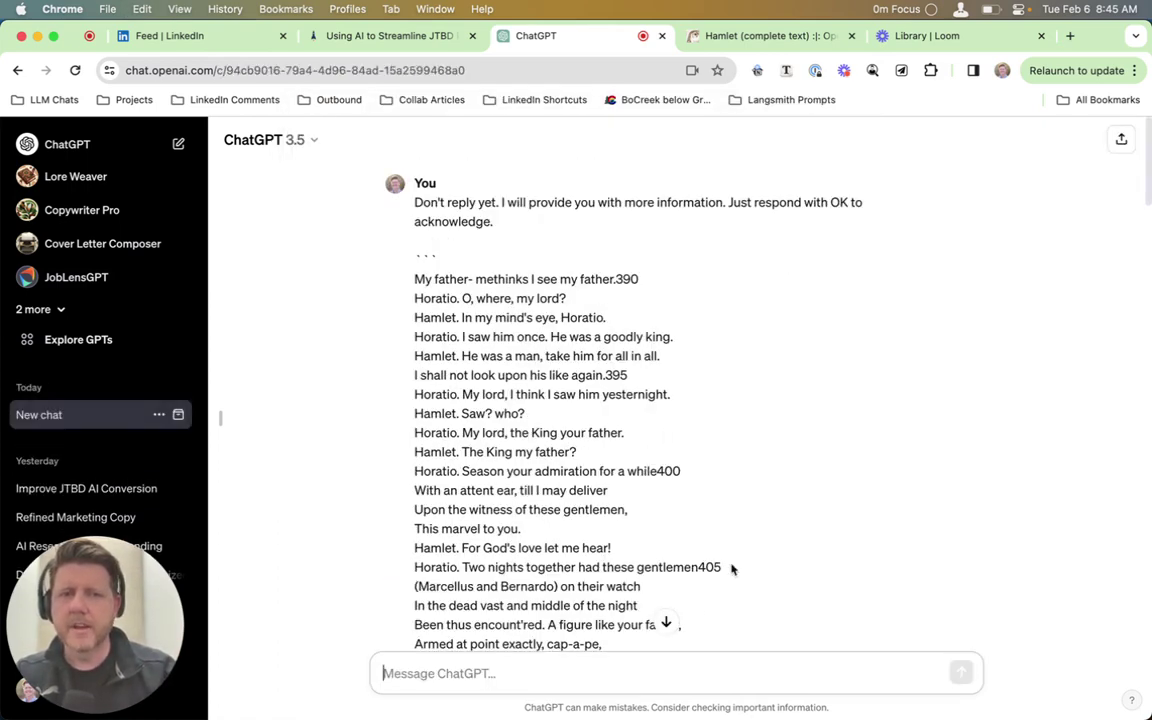
Step: Insert the copied "Don't reply yet. I will provide you with more information. Just respond with OK to acknowledge." prompt as a new message
left_click(666, 622)
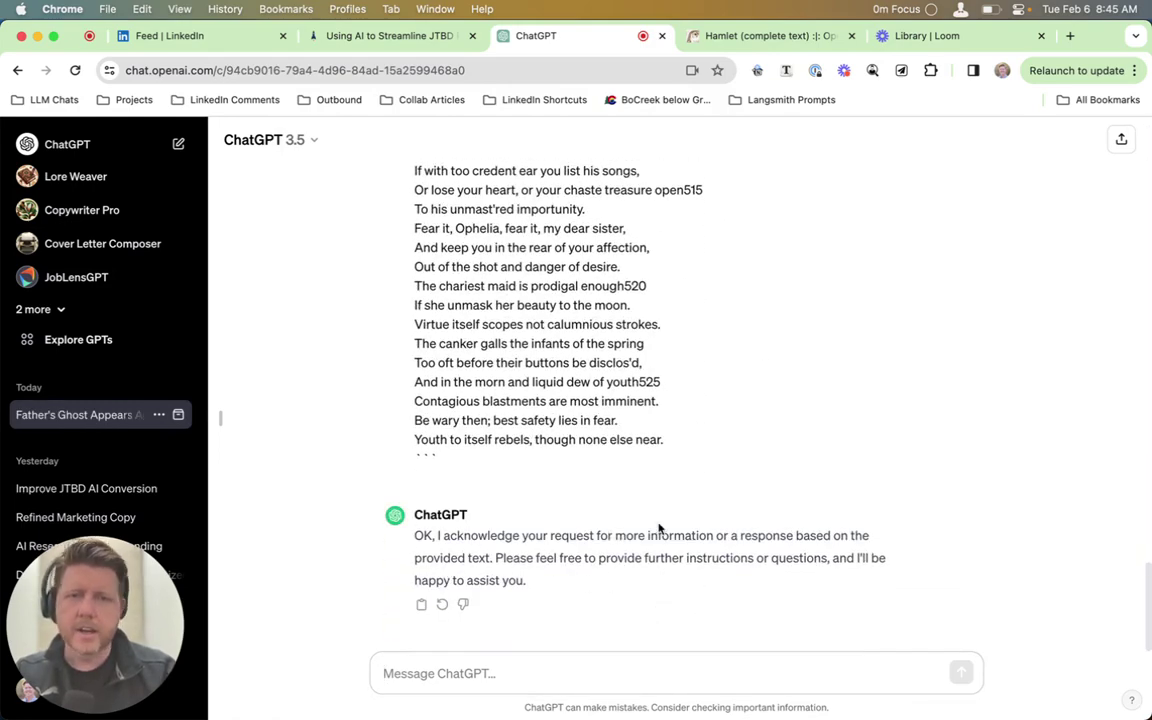
left_click(545, 670)
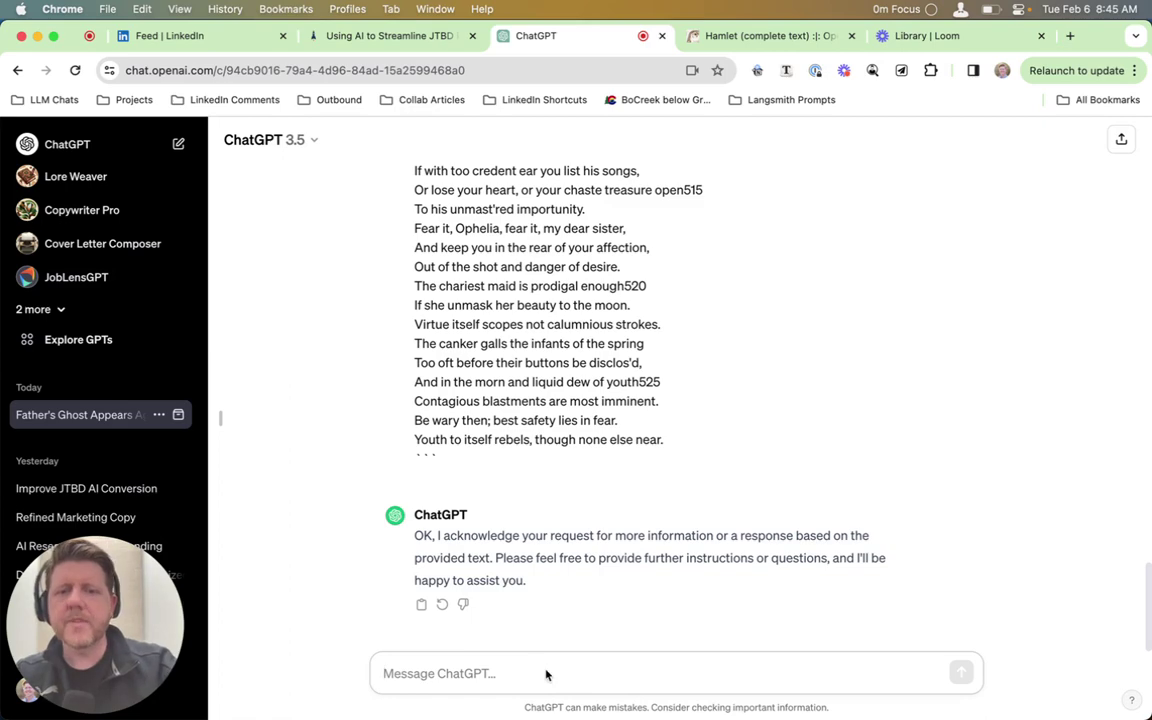
key("alt+space")
type("Cl")
key("Return")
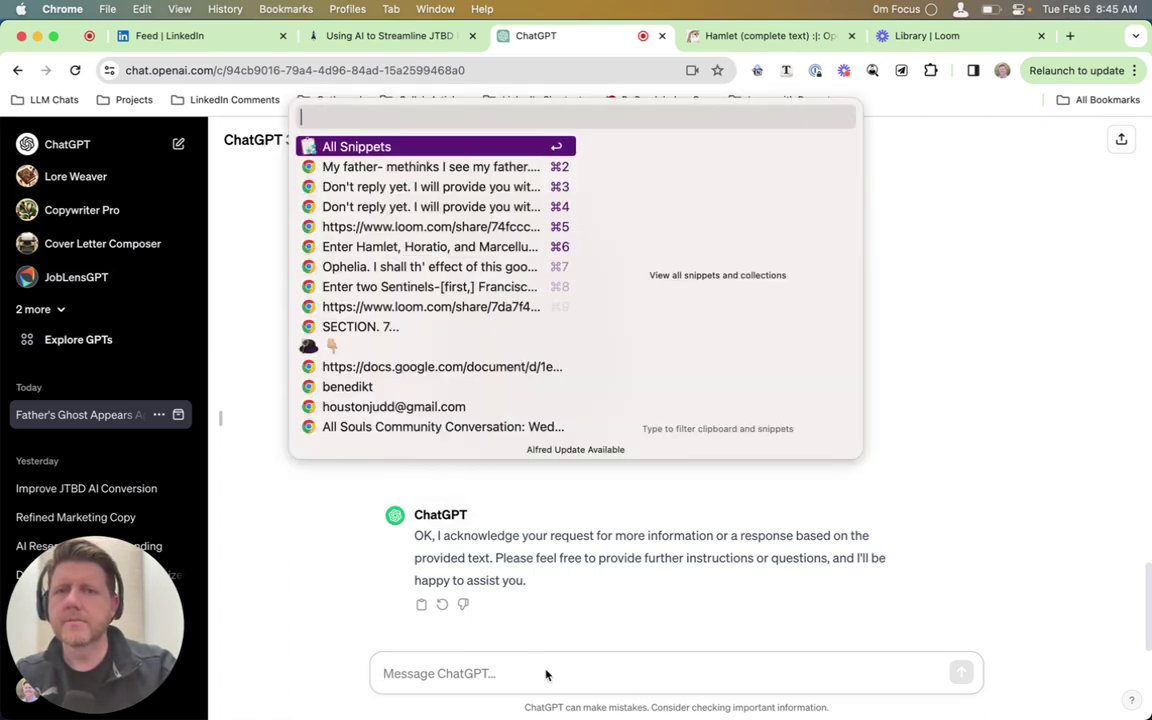
key("Down")
key("Down")
key("Return")
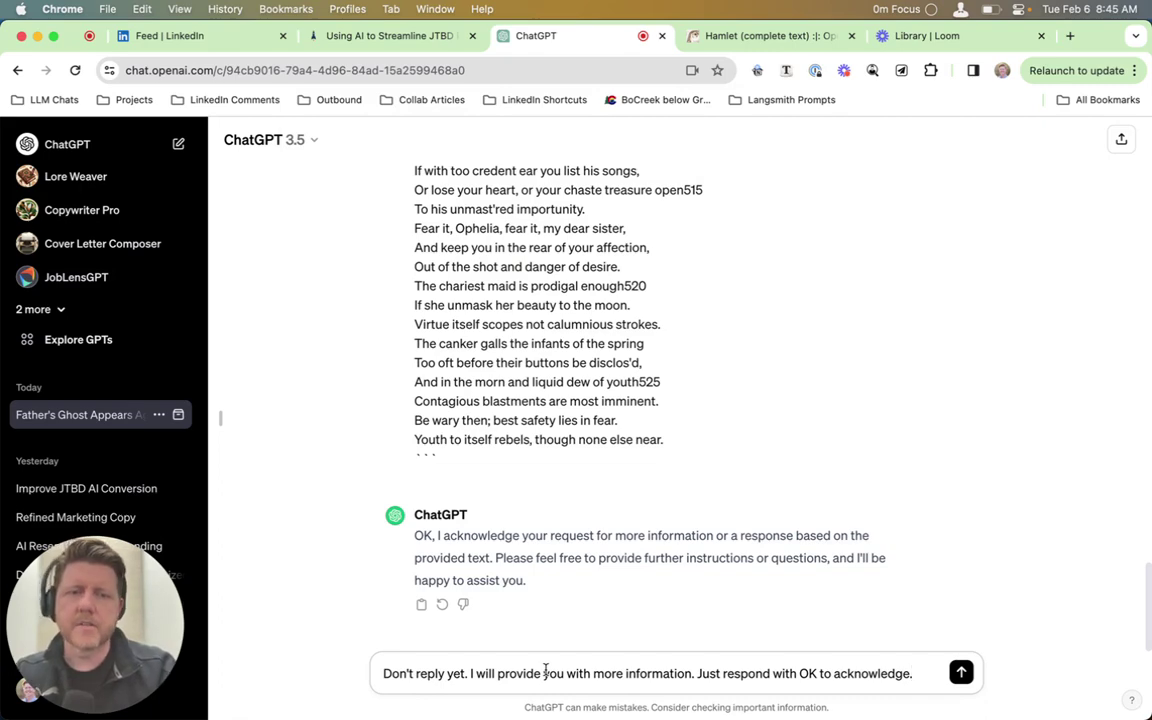
Step: Add a pair of triple-backtick lines below the new prompt, leaving an empty line between them for content
key("shift+Return")
key("shift+Return")
type("```")
key("shift+Return")
type("```")
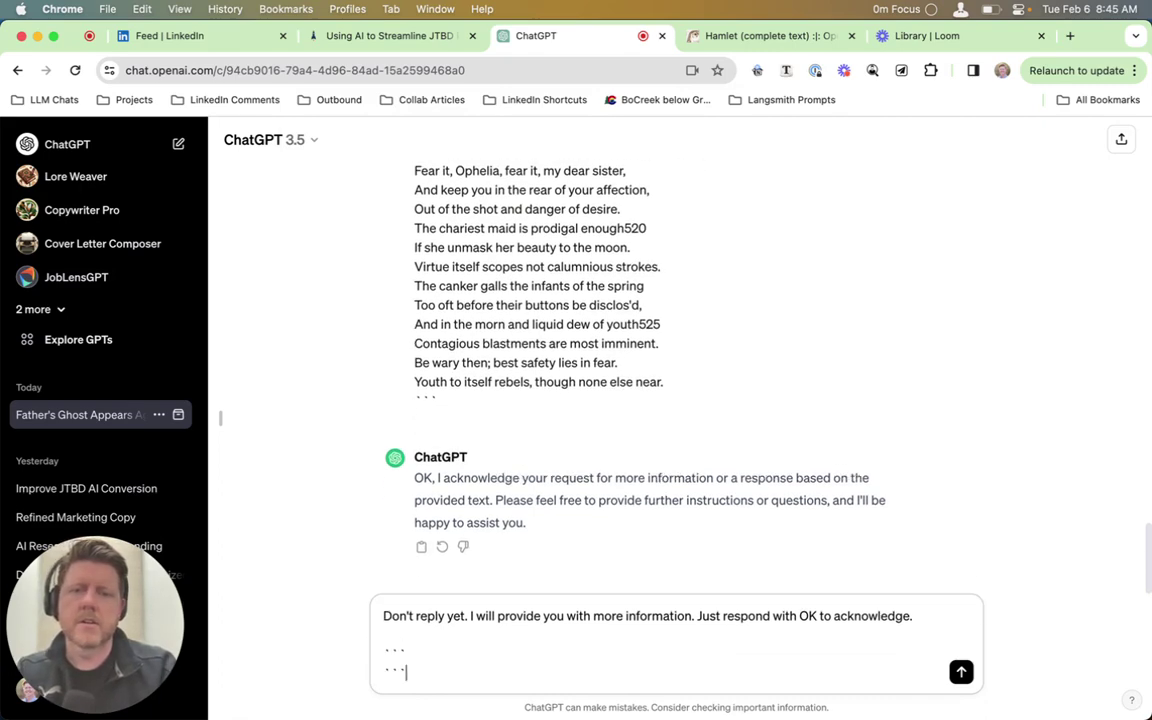
key("Up")
key("shift+Return")
Step: Paste the Hamlet passage starting "Enter two Sentinels" from clipboard history between the backticks and send the message
key("alt+space")
type("Cl")
key("Return")
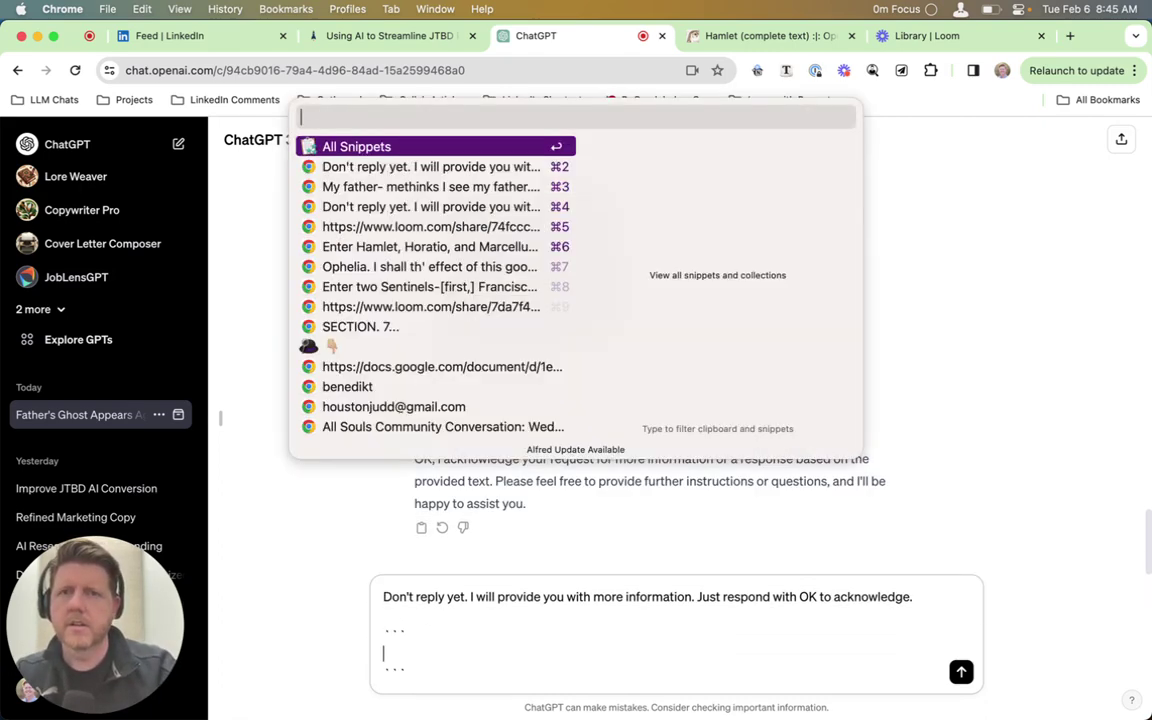
key("Down")
key("Down")
key("Down")
key("Down")
key("Down")
key("Down")
key("Down")
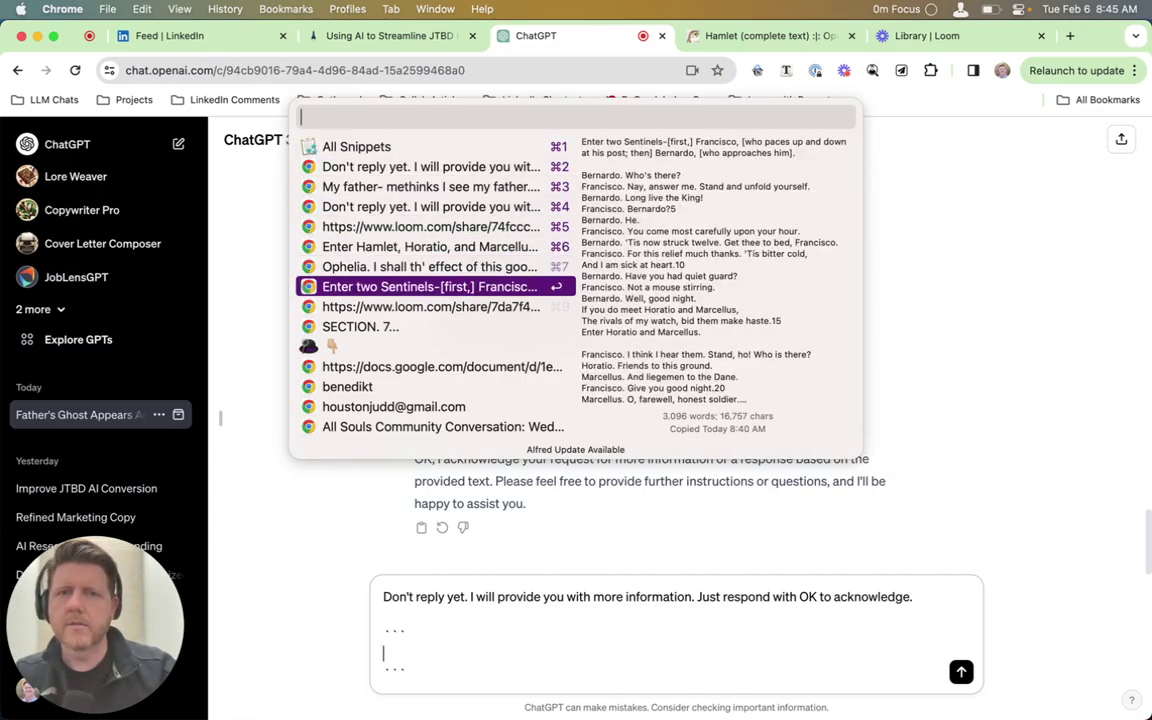
key("Return")
key("Return")
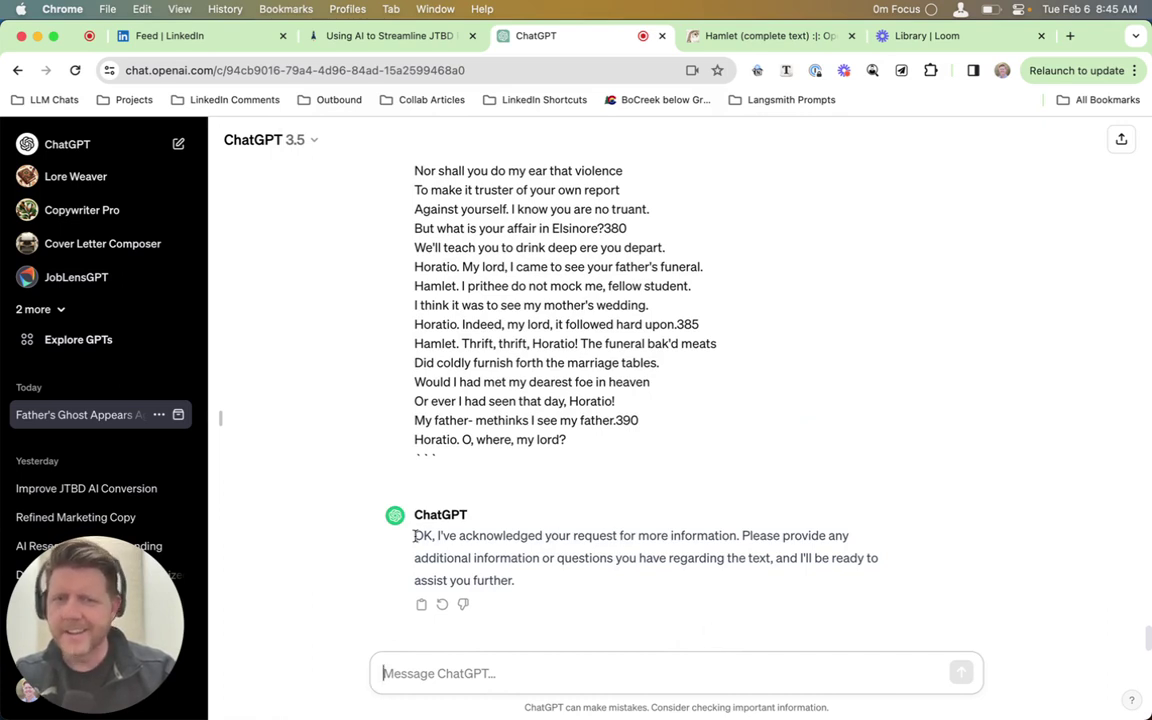
Step: Examine ChatGPT's latest reply and look back through the Hamlet passage submitted above it
left_click_drag(410, 536, 546, 591)
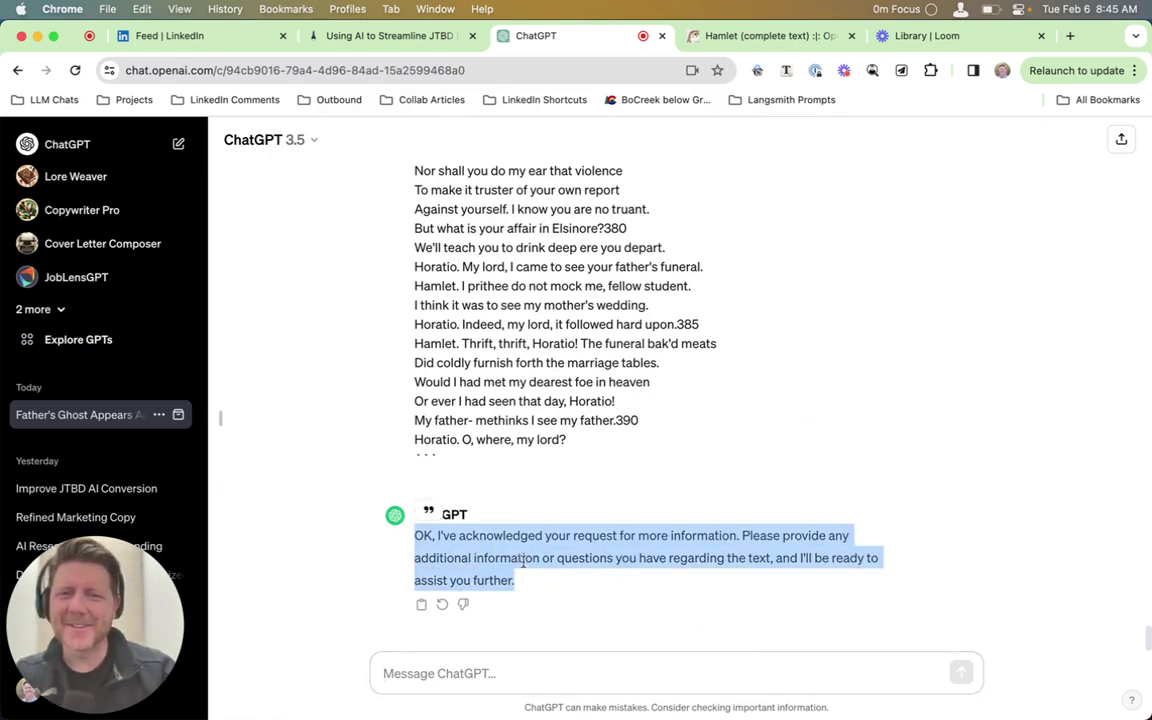
left_click(521, 561)
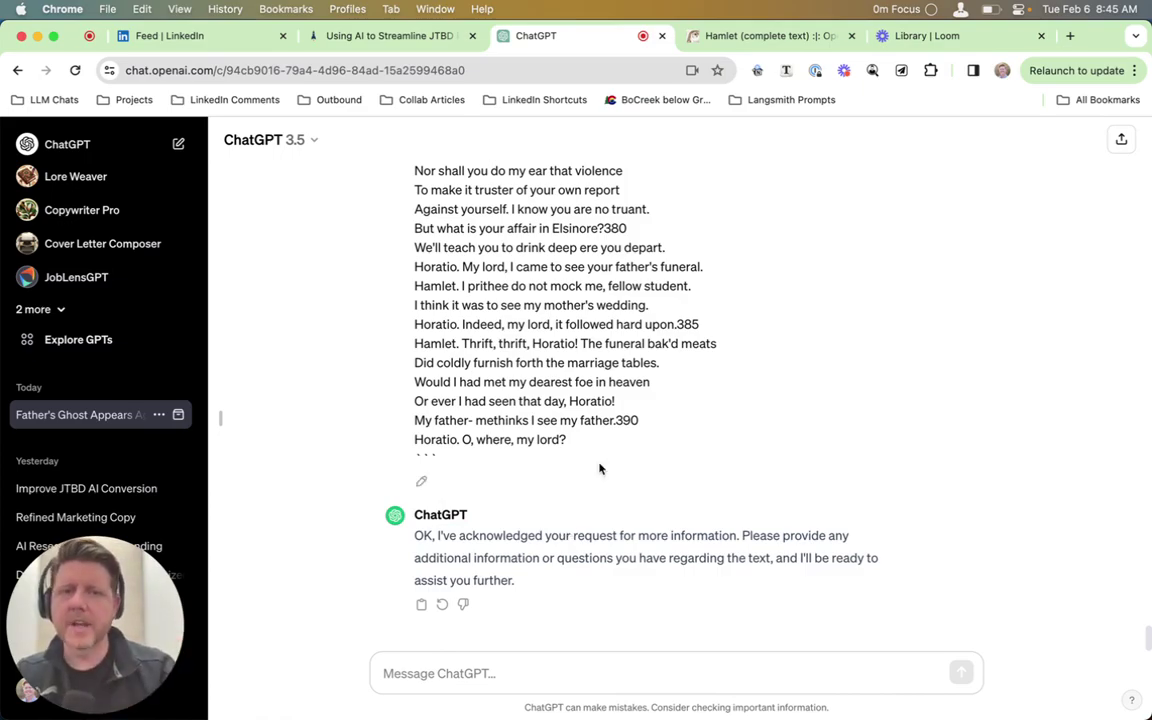
scroll(611, 453, "up", 10)
scroll(611, 452, "up", 20)
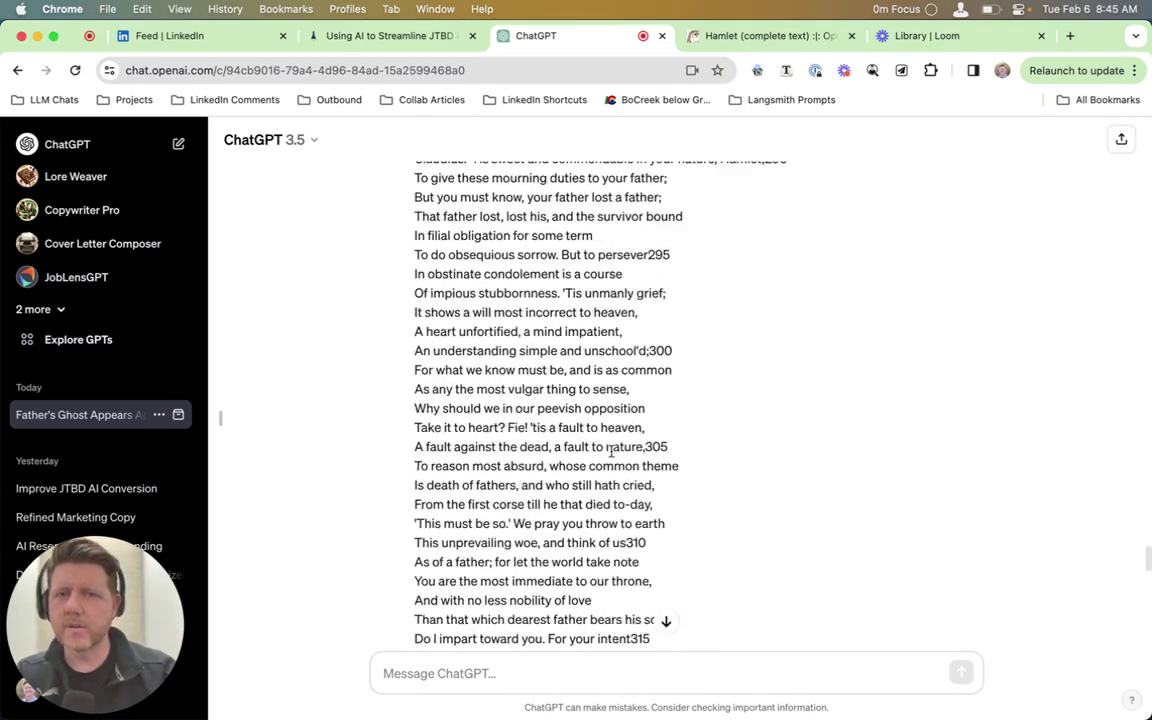
Step: Ask ChatGPT "What is Hamlet's primary fear in text?" as a new message below its latest acknowledgement
scroll(611, 452, "up", 5)
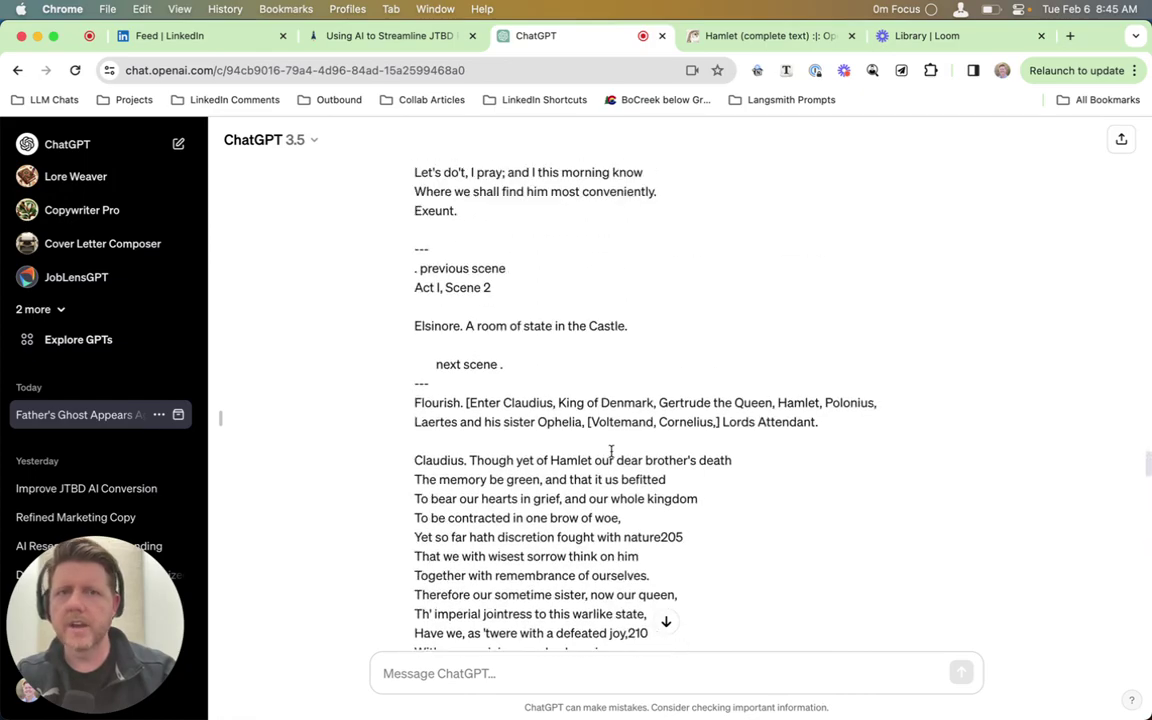
scroll(512, 329, "down", 20)
scroll(509, 329, "down", 20)
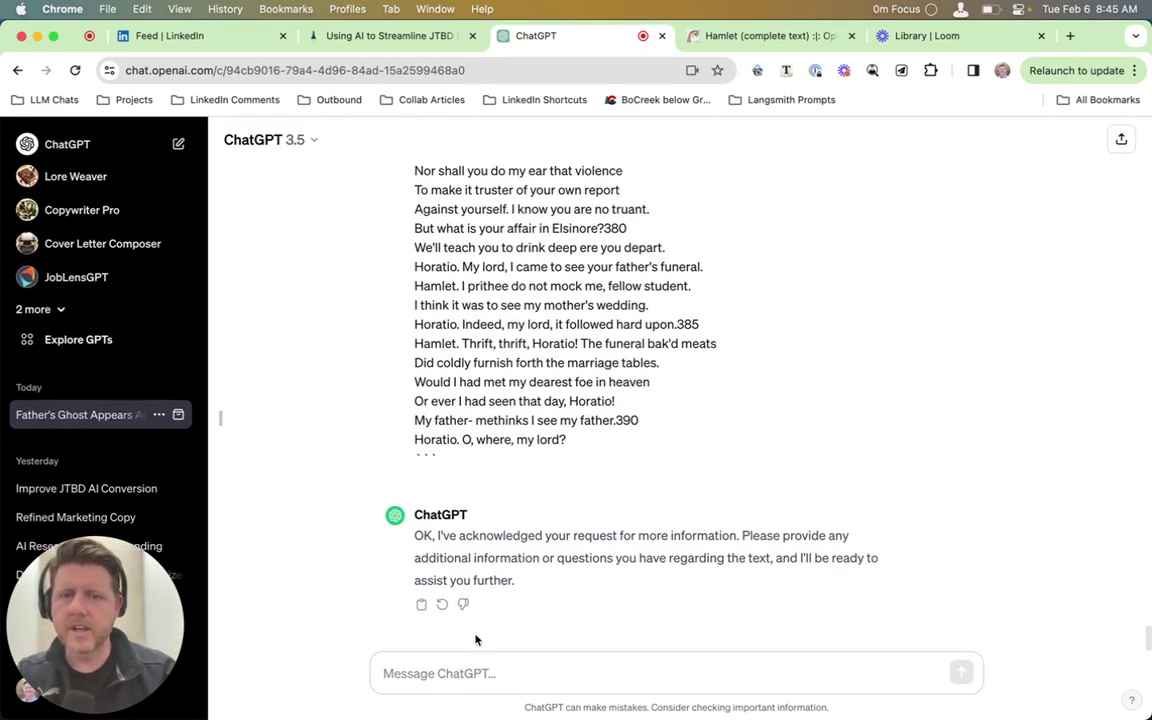
left_click(477, 657)
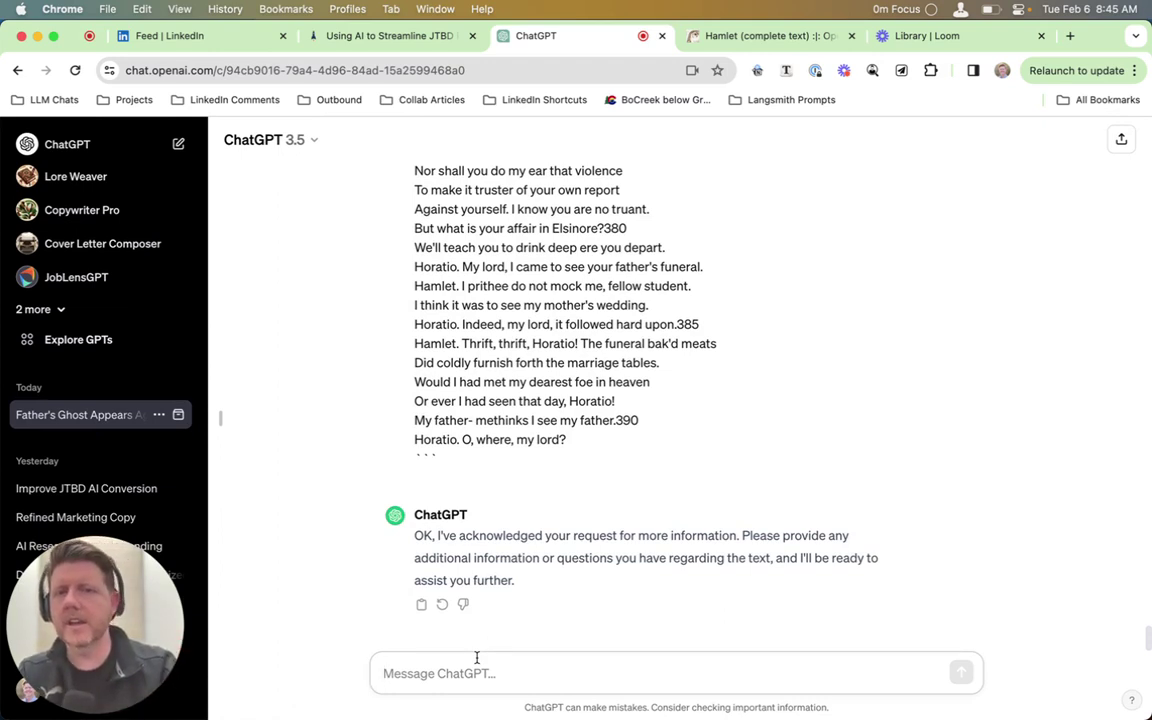
type("What is Hamel")
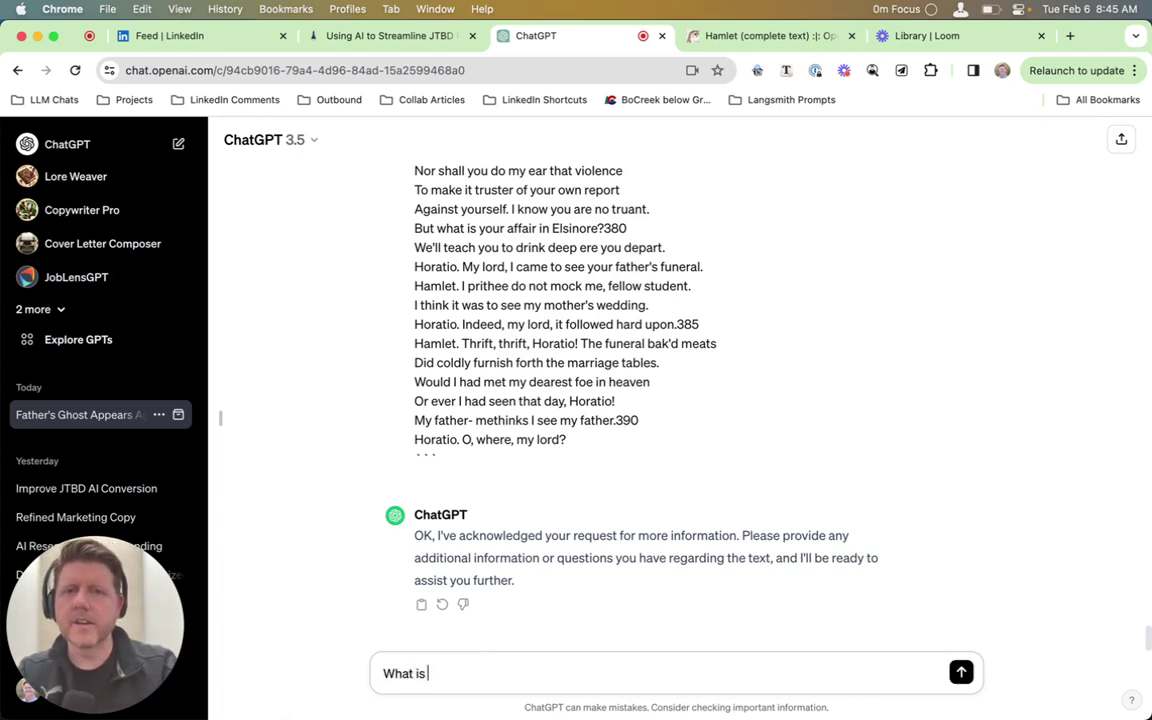
key("BackSpace")
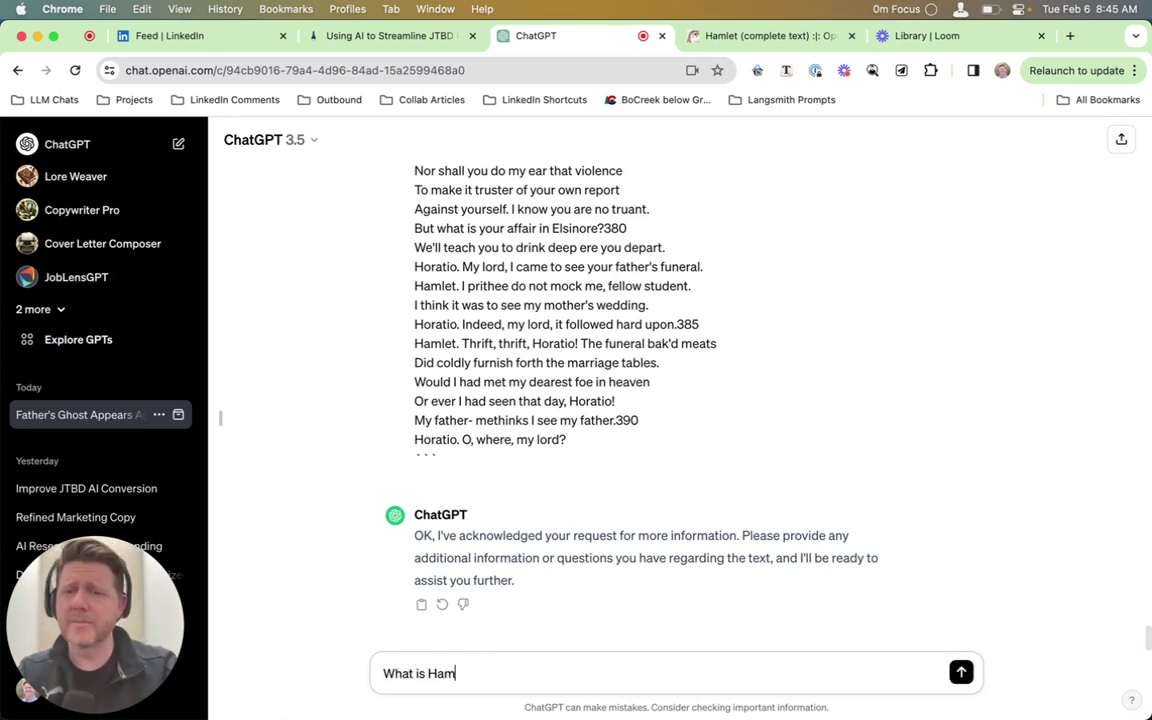
type("let's")
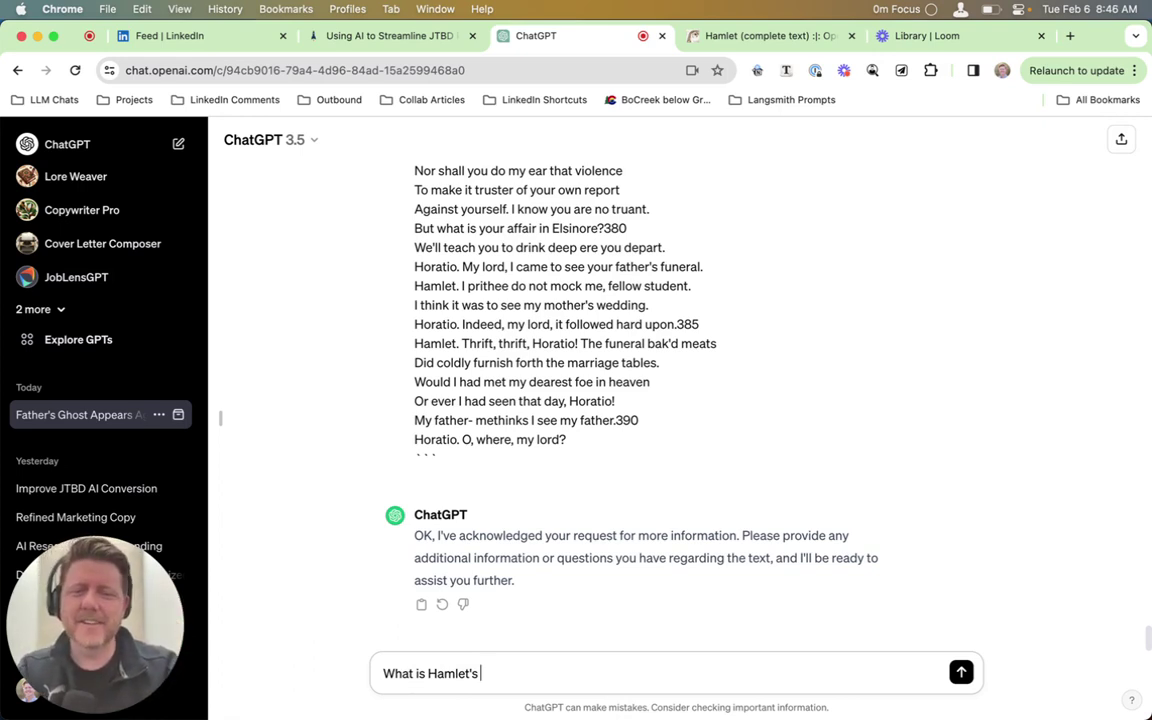
type("primary fear")
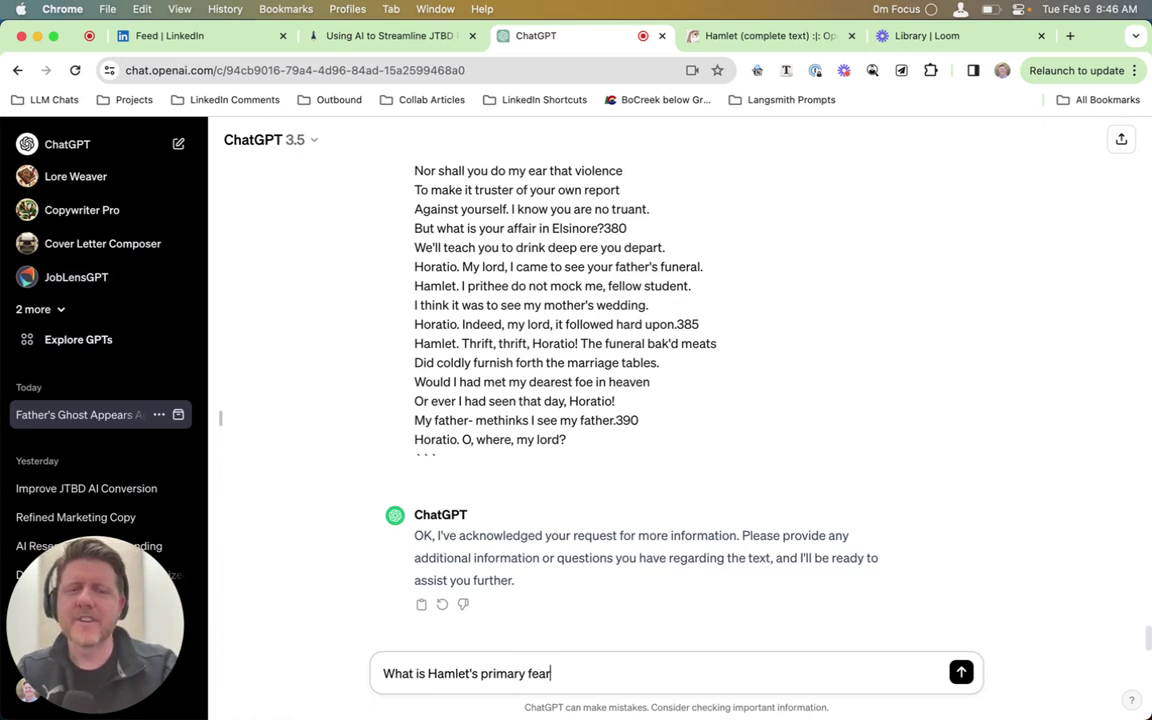
type(" inthis")
key("BackSpace")
key("BackSpace")
key("BackSpace")
key("BackSpace")
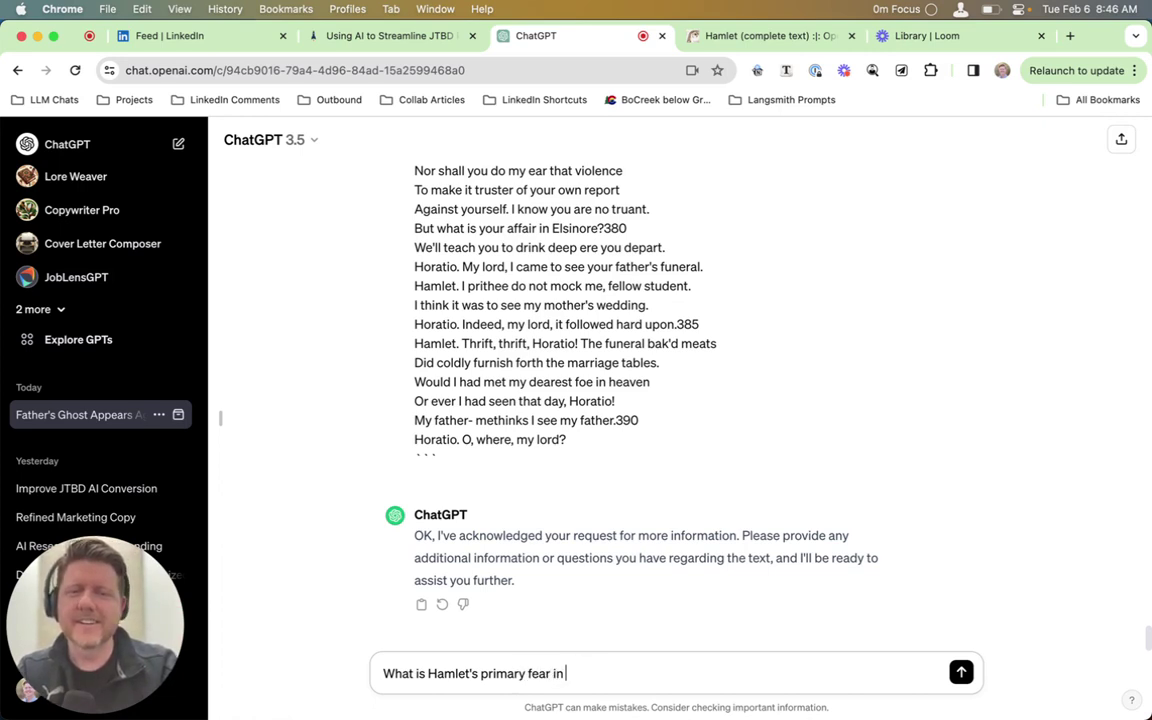
type("ted")
key("BackSpace")
type("xt?")
key("Return")
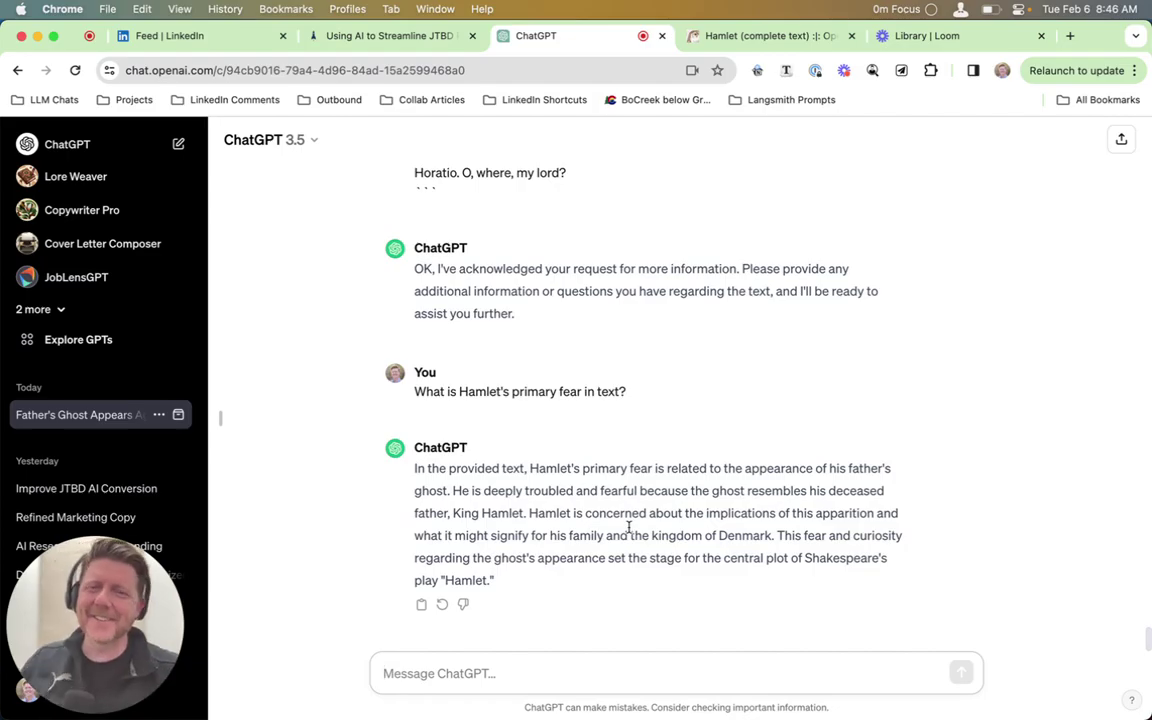
Step: Review the earlier submitted messages, highlighting the "Don't reply yet" instruction, and return to the answer about Hamlet's primary fear
scroll(631, 340, "up", 15)
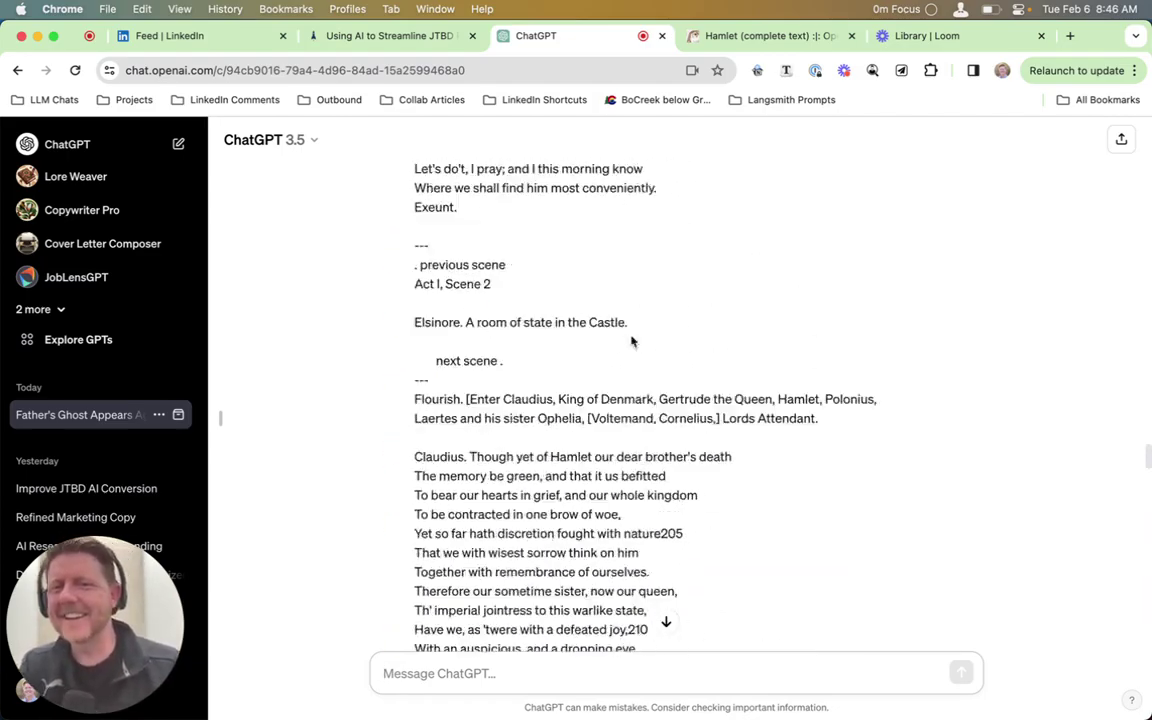
scroll(631, 341, "up", 20)
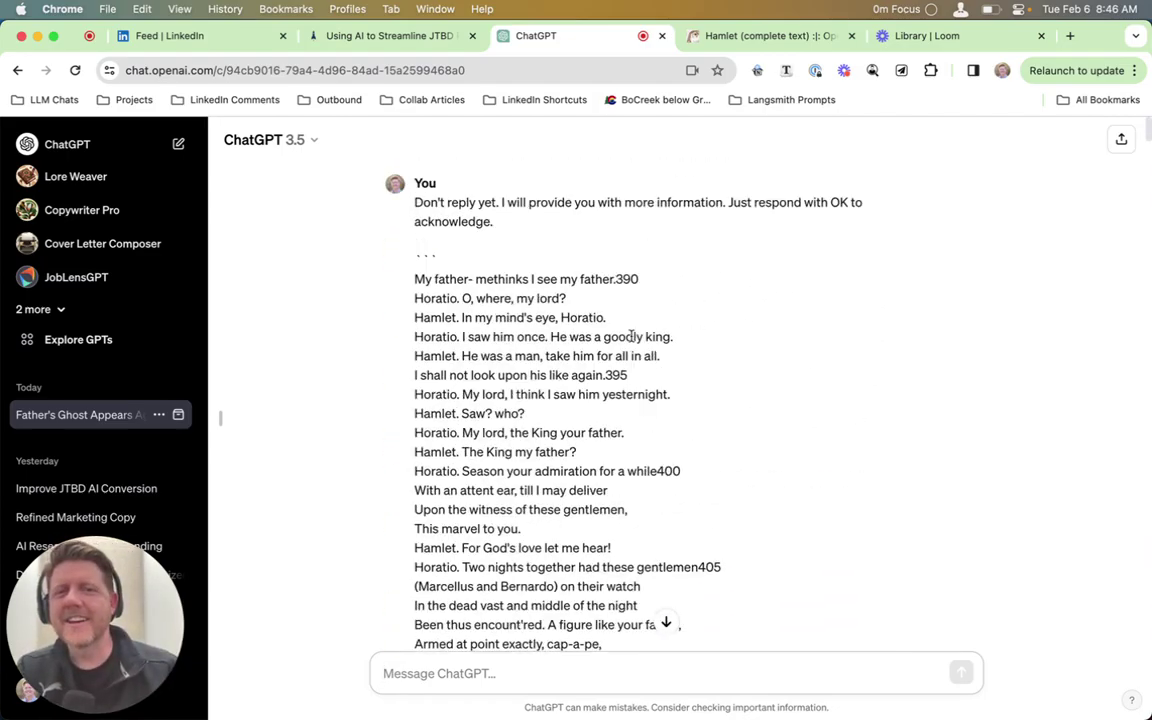
left_click_drag(410, 203, 497, 226)
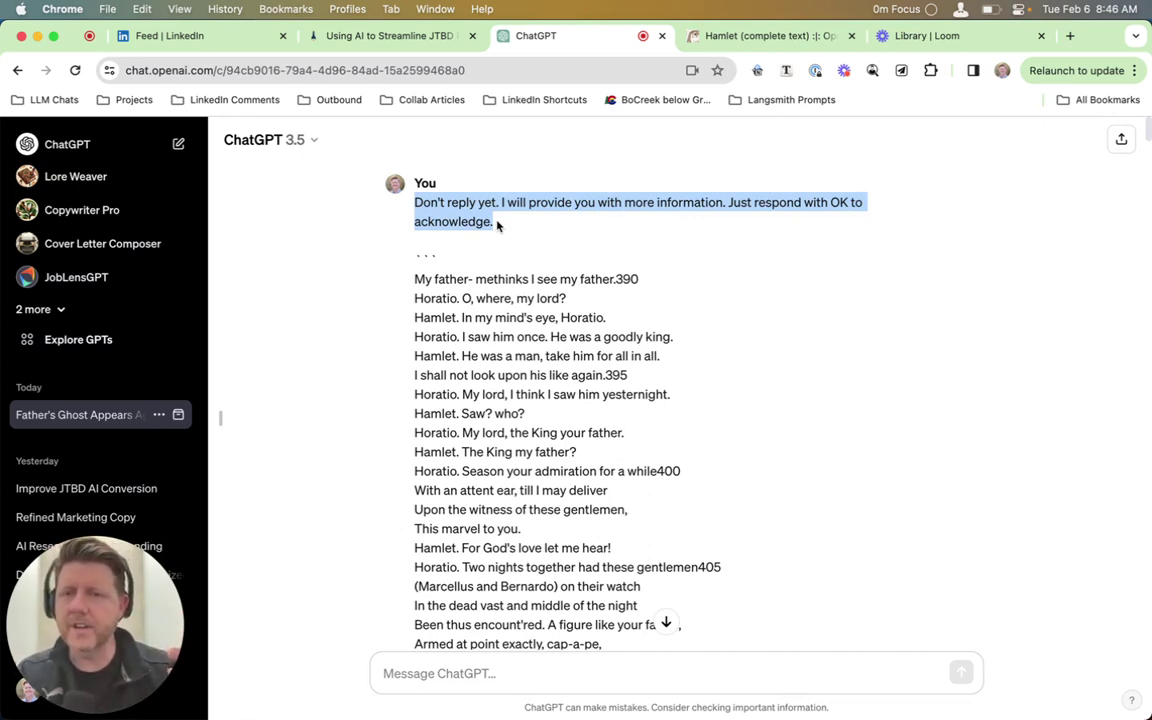
left_click_drag(497, 225, 411, 207)
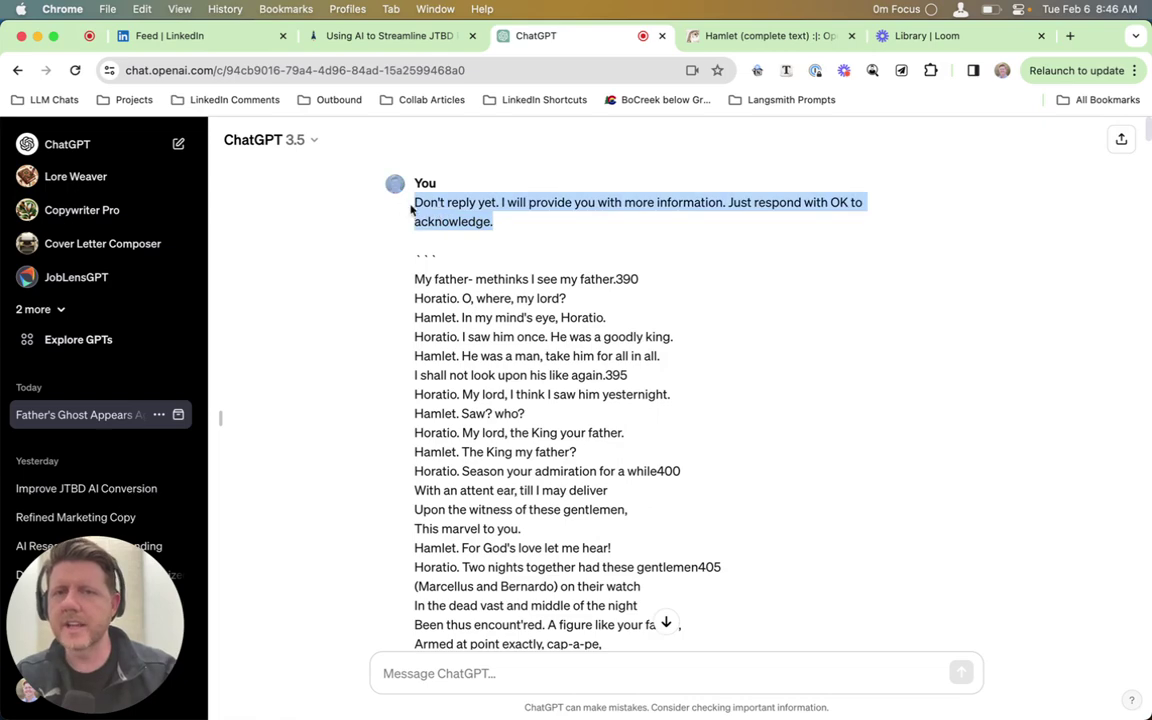
left_click(413, 209)
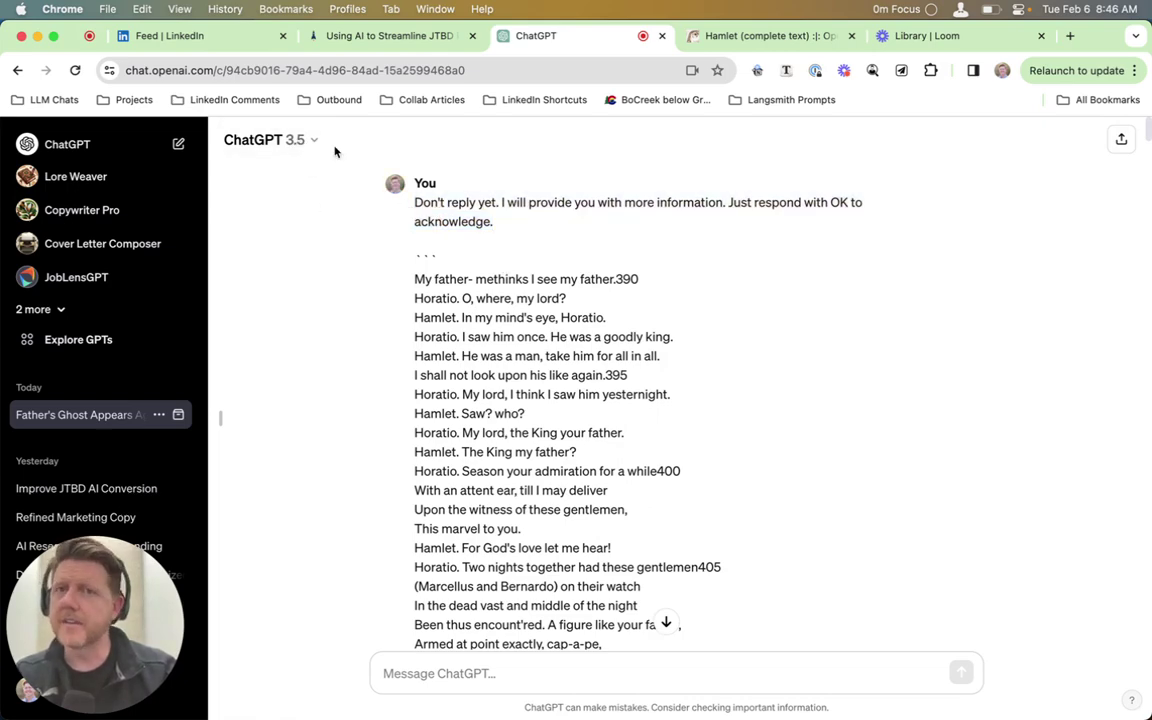
scroll(503, 353, "down", 15)
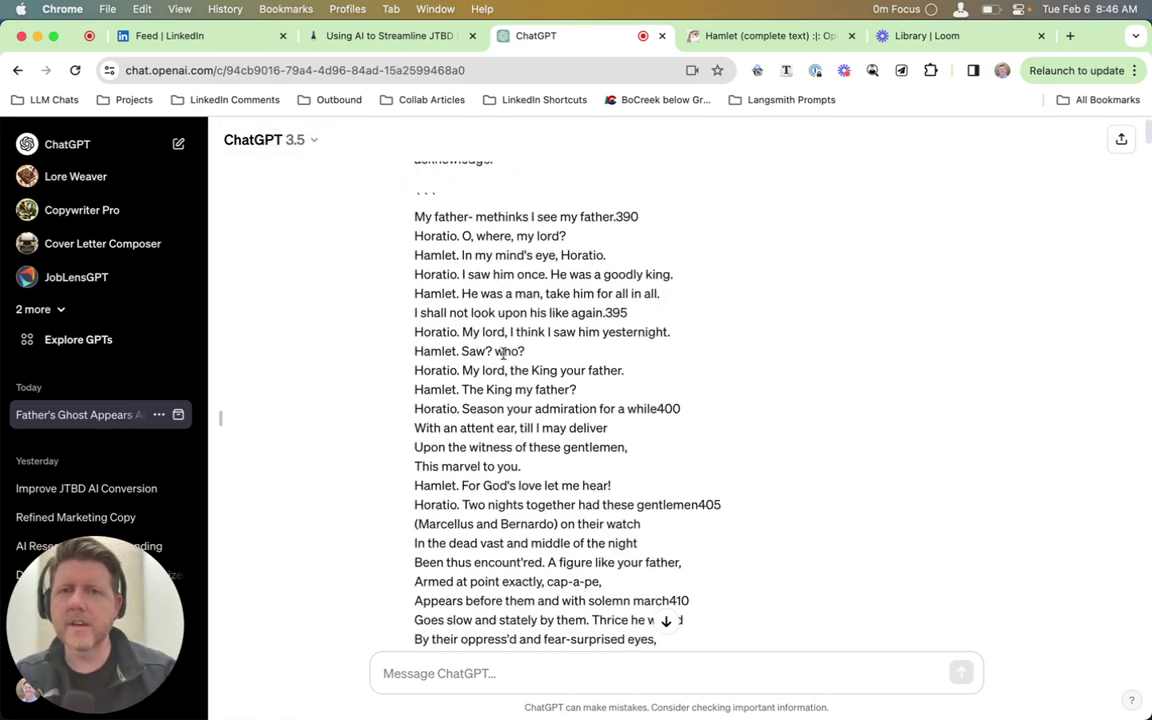
scroll(503, 355, "down", 20)
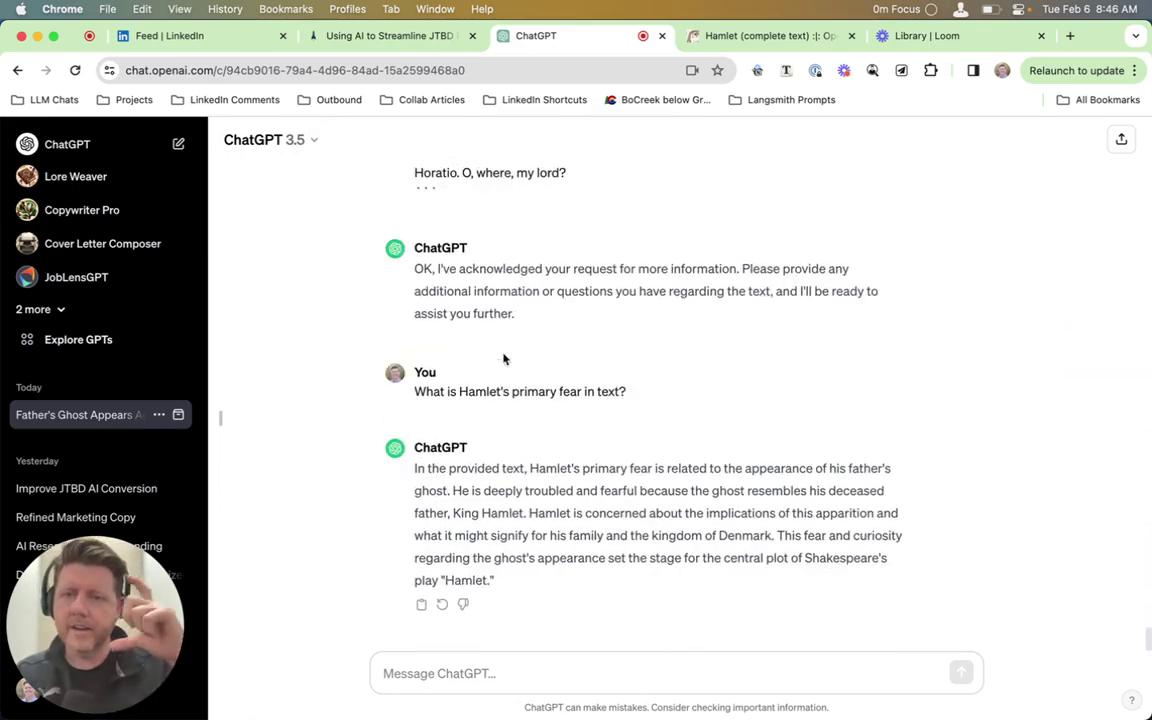
Step: Copy the Hamlet text from "Ghost beckons Hamlet." through "Diseases desperate grown" in Act IV, Scene 3 on the Open Source Shakespeare page
left_click(760, 35)
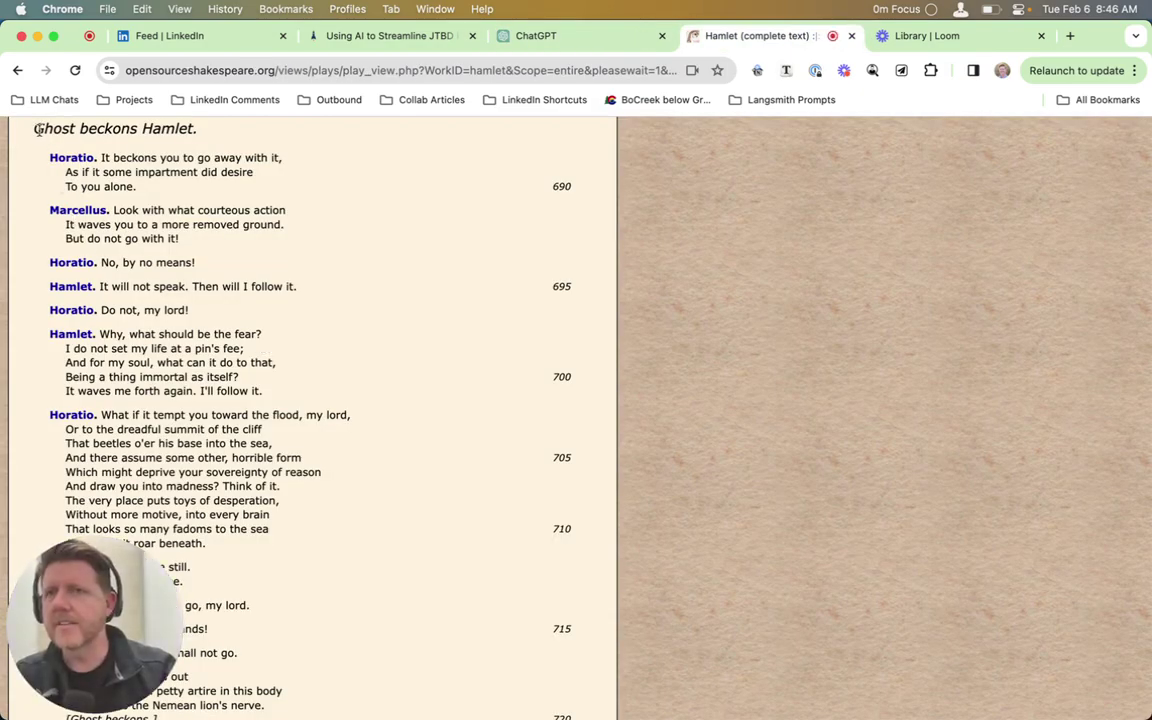
left_click_drag(40, 125, 347, 411)
scroll(337, 414, "down", 15)
scroll(337, 414, "down", 20)
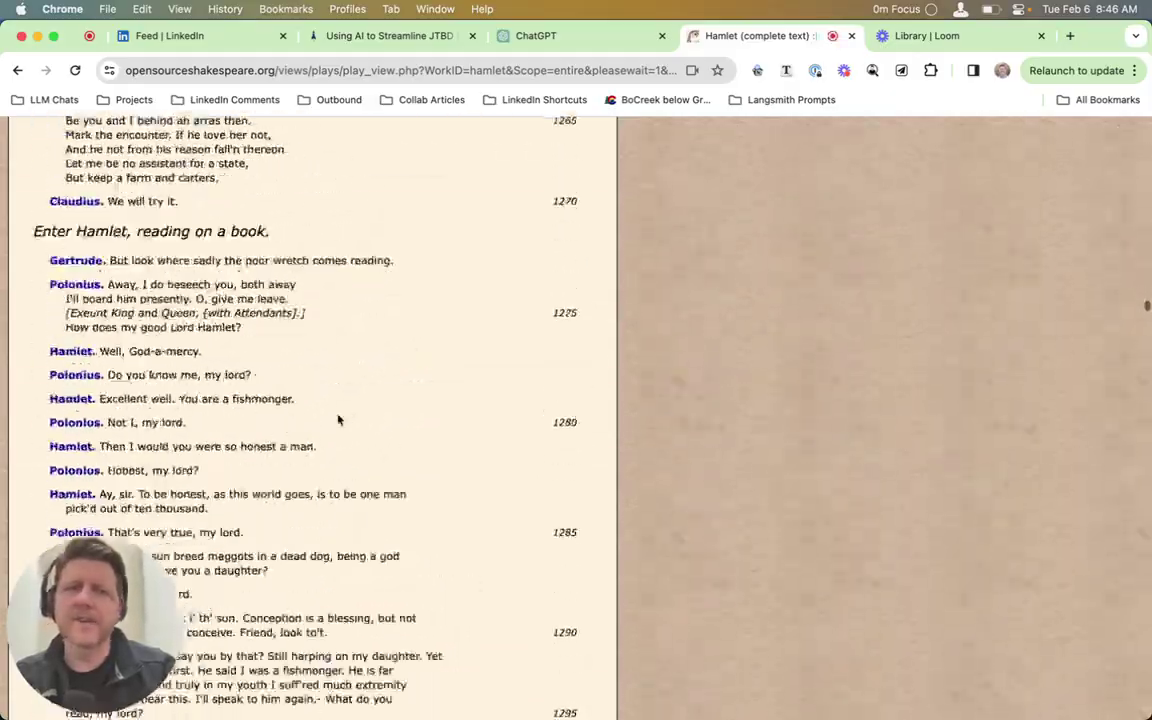
scroll(335, 405, "down", 20)
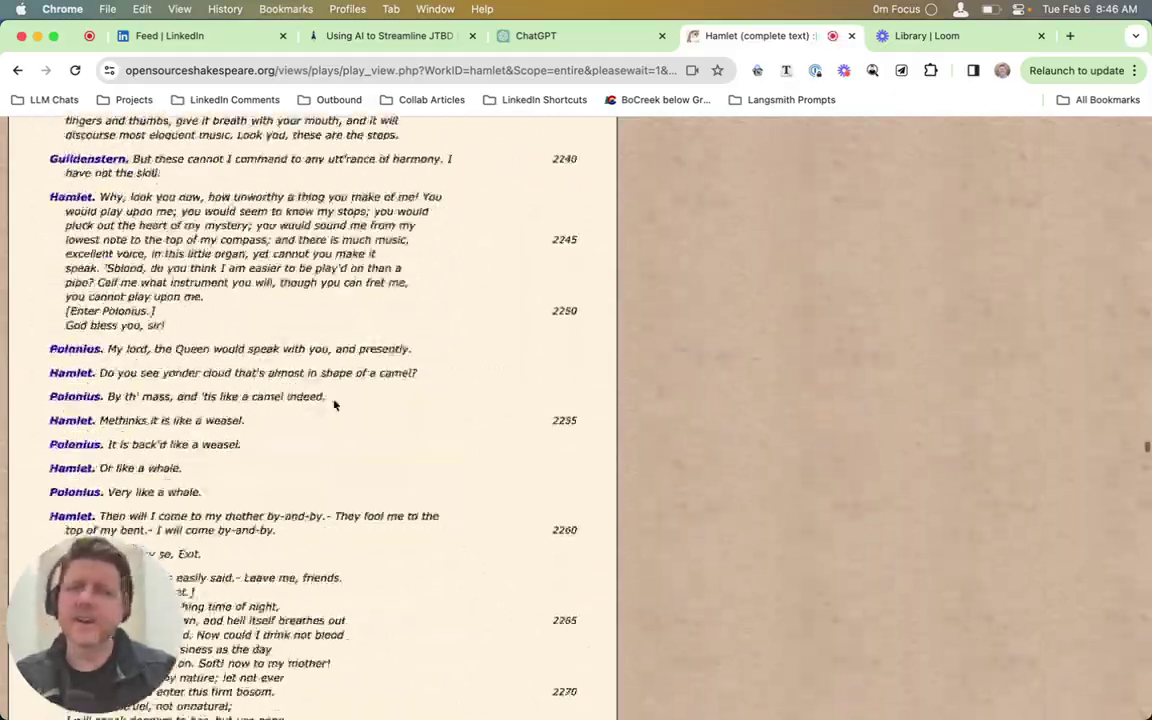
scroll(335, 405, "down", 10)
left_click(325, 491, "shift")
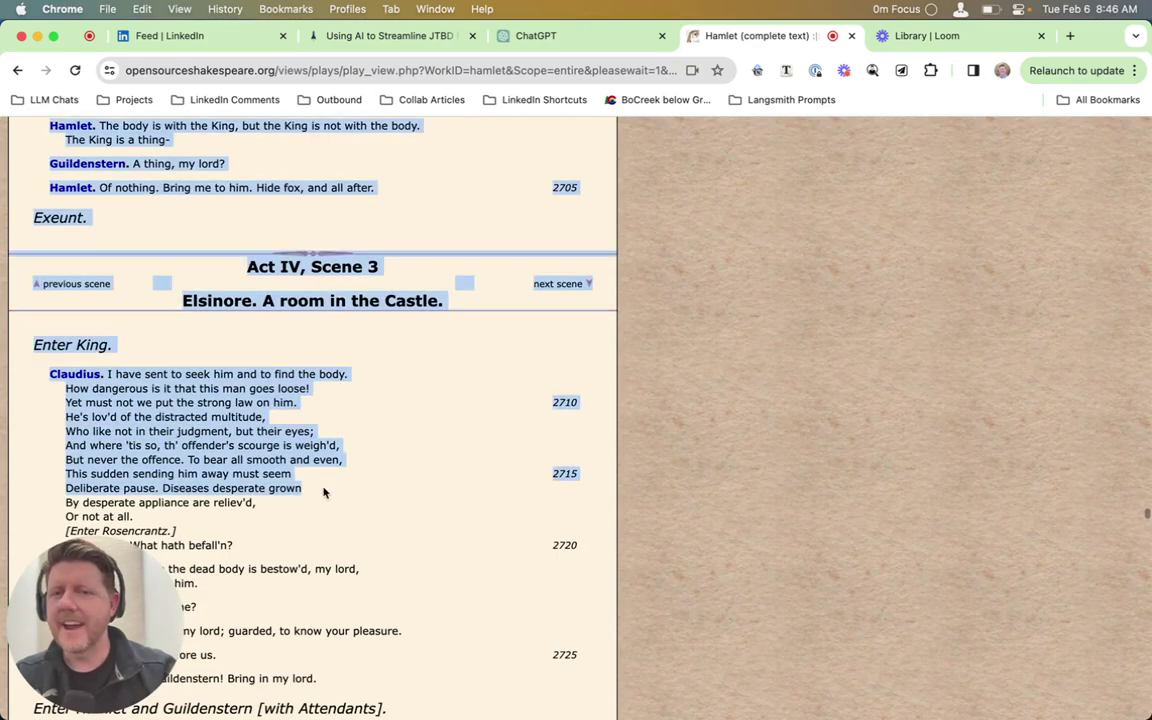
key("super+c")
Step: Submit the copied long Hamlet passage to the ChatGPT conversation as one message and examine the response
key("ctrl+shift+Tab")
left_click(388, 673)
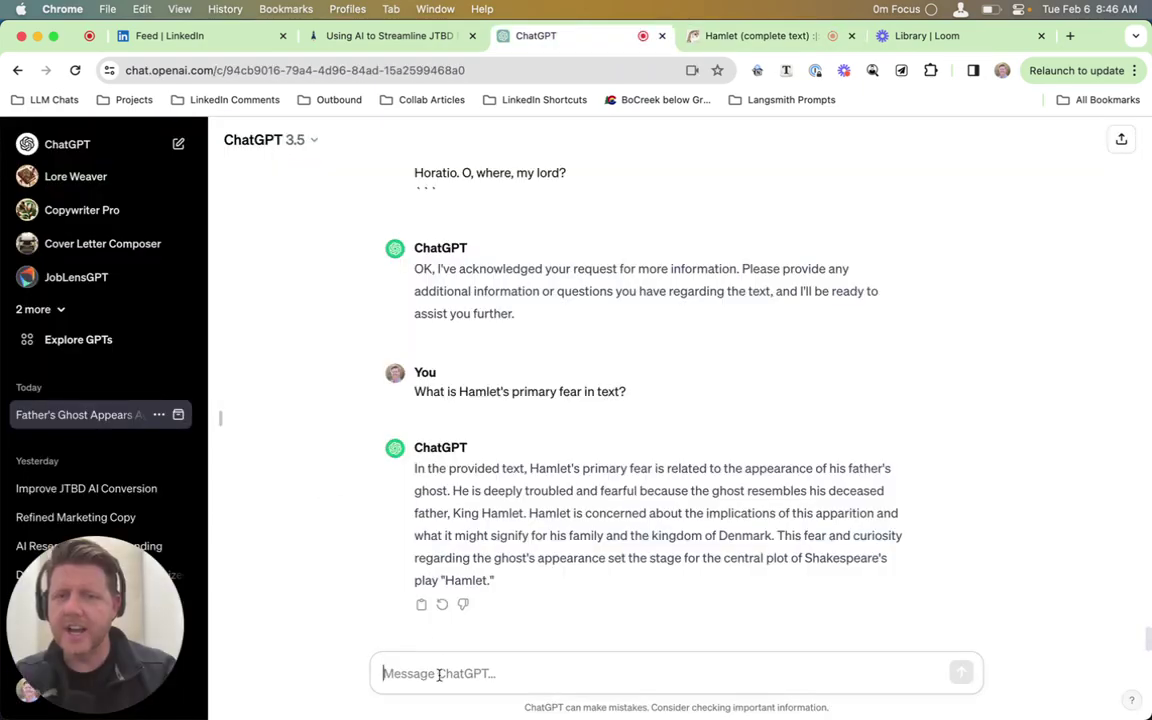
key("super+v")
key("Return")
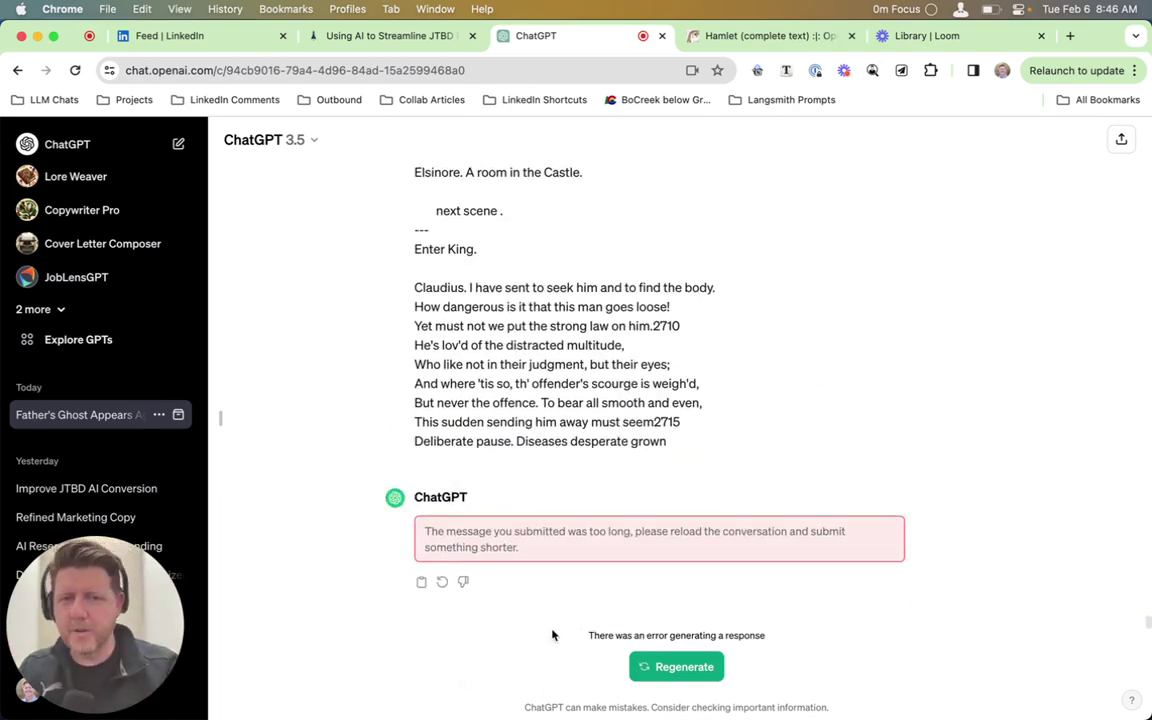
left_click_drag(530, 549, 428, 527)
left_click(428, 527)
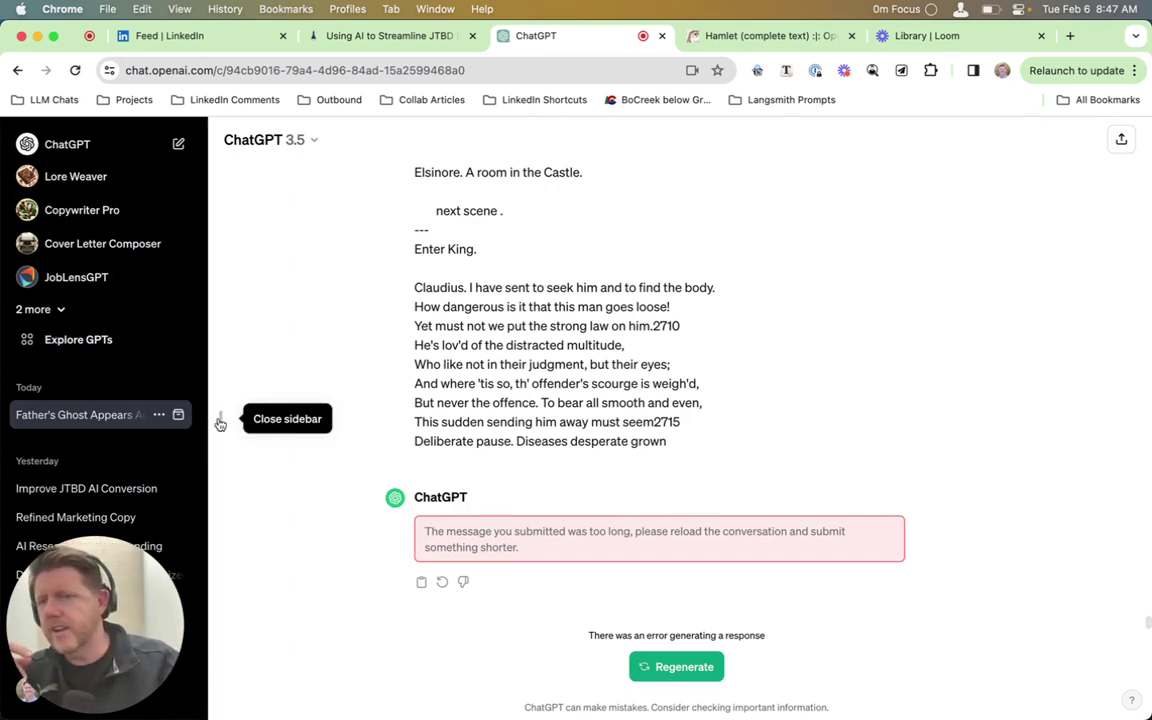
Step: Rename the "Father's Ghost Appears Again" chat by adding a star emoji at the start of its title
left_click(159, 414)
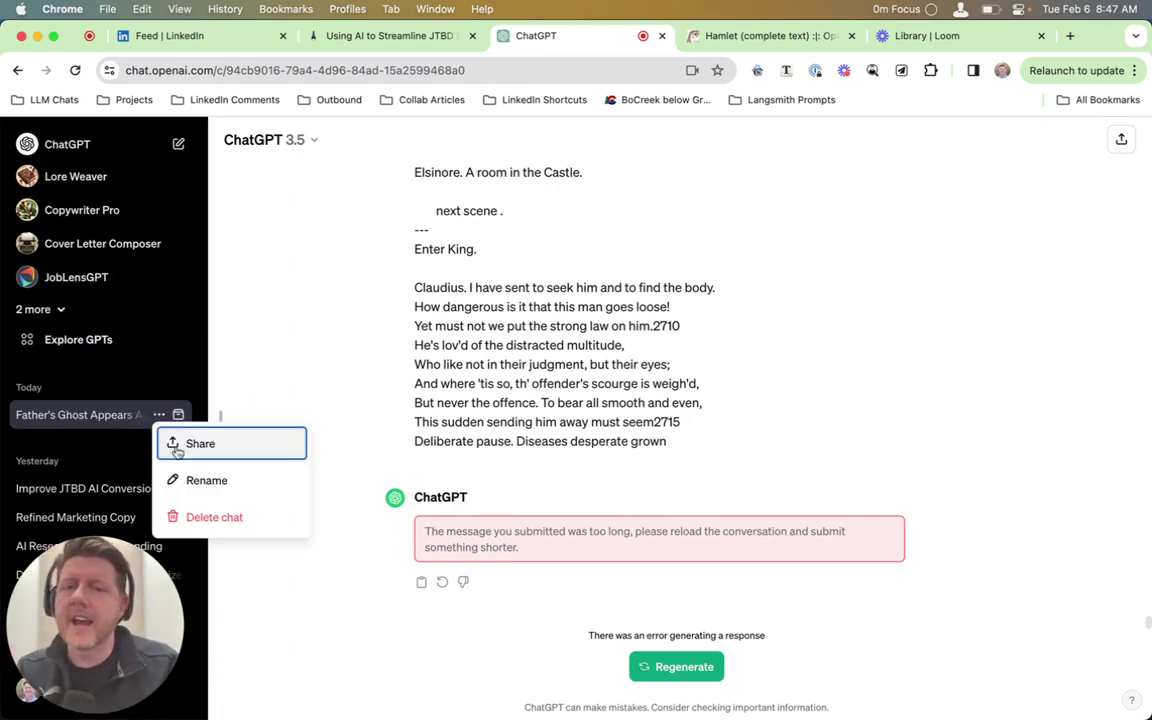
left_click(190, 479)
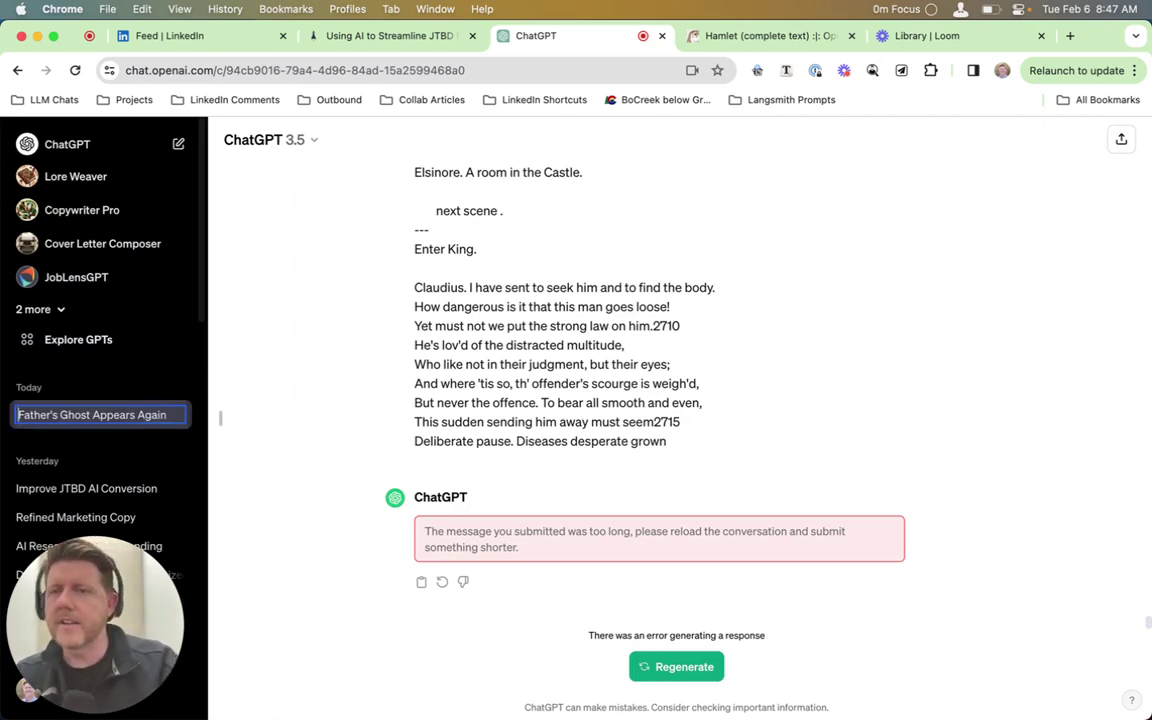
key("alt+space")
type(";star")
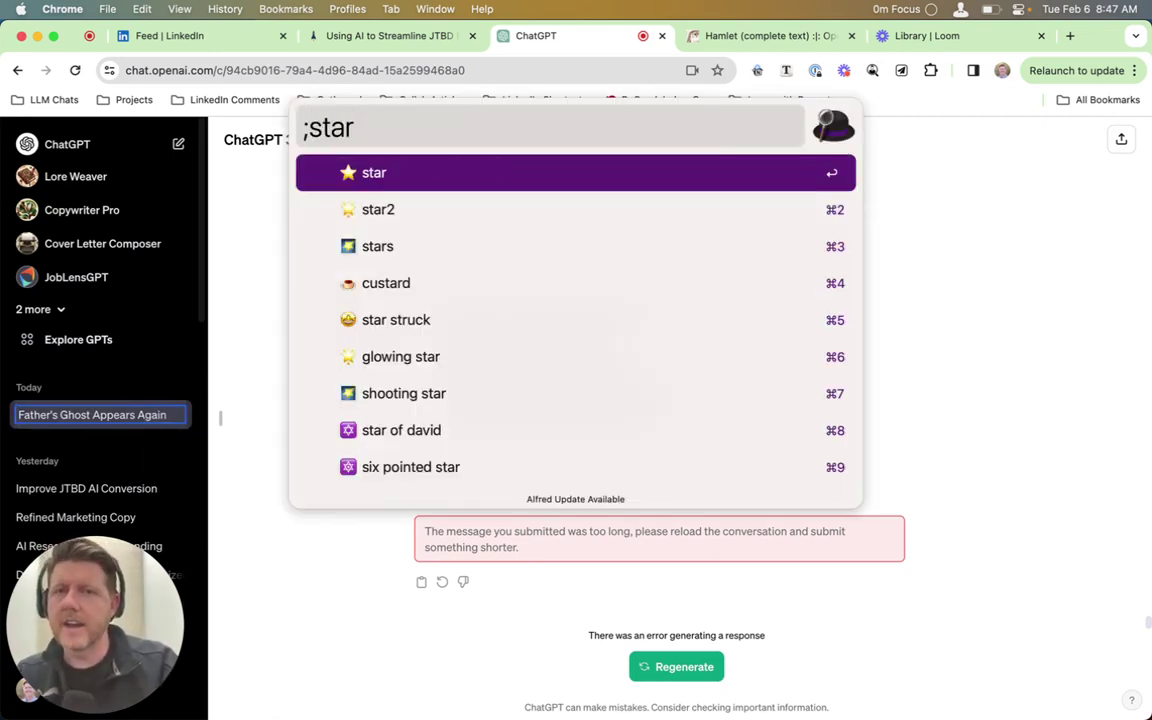
key("Return")
key("Return")
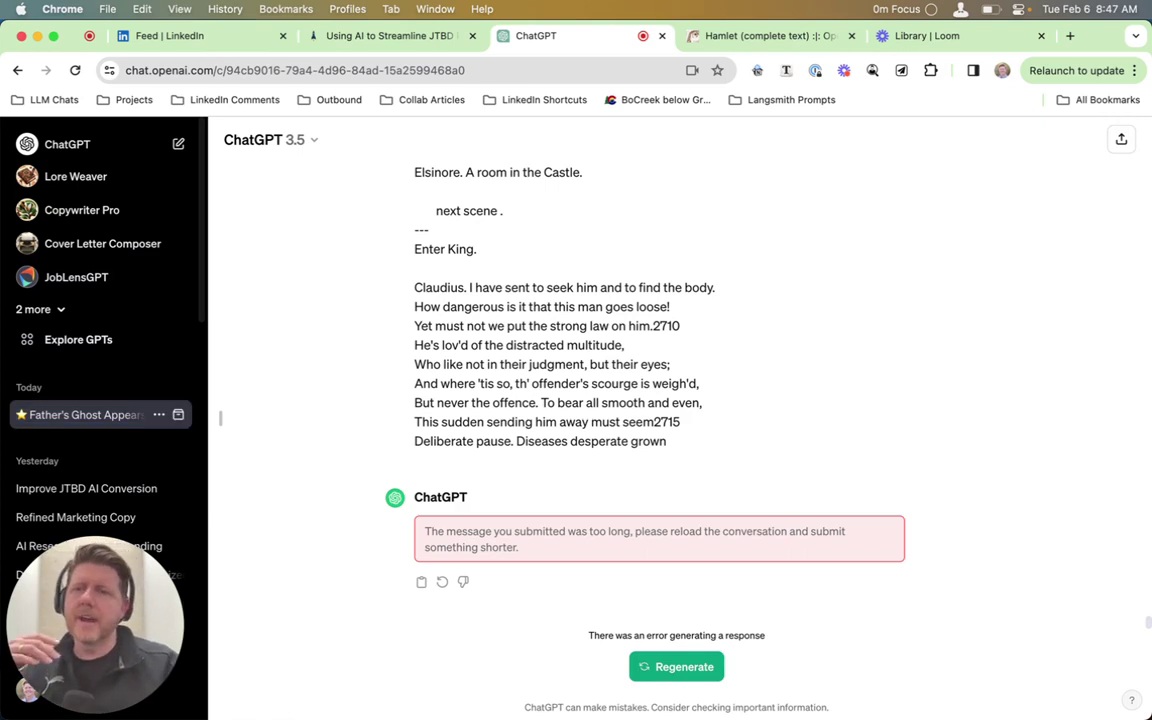